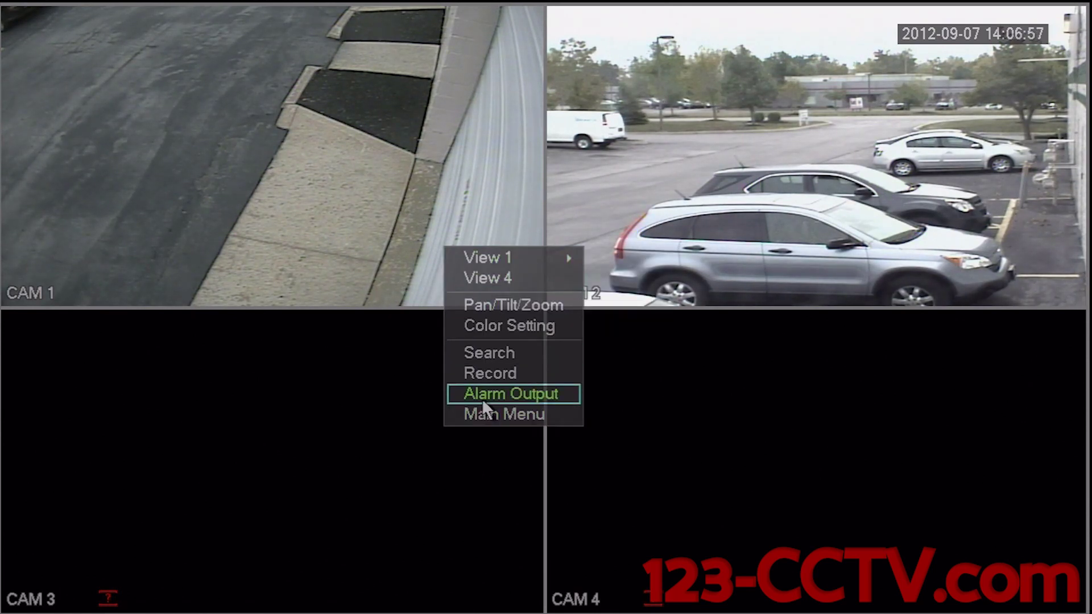
Step: Log in to the main menu with the preselected user account by entering its password
click(490, 413)
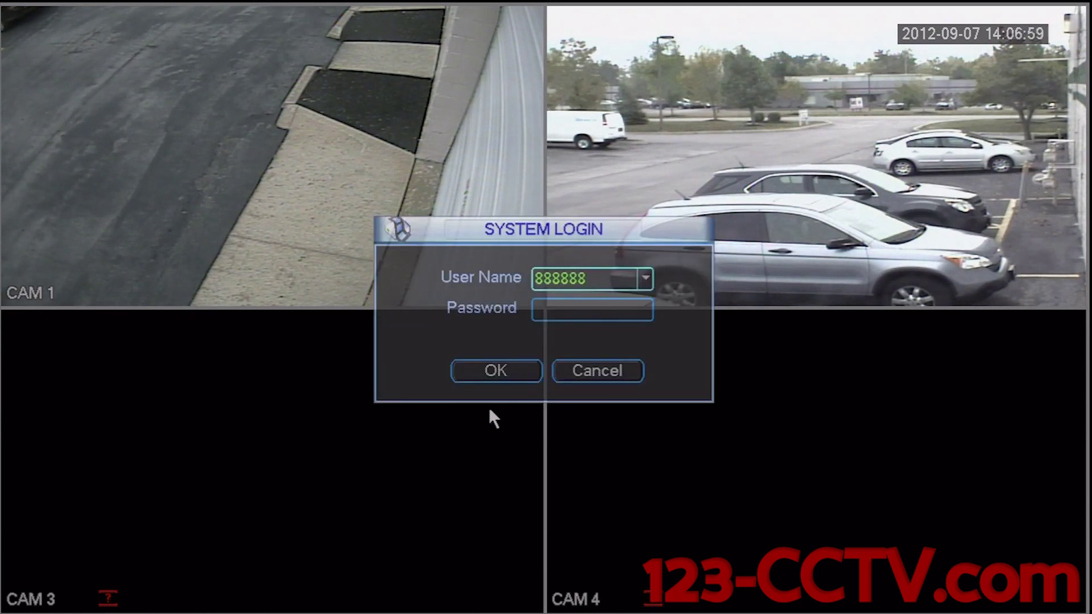
click(547, 306)
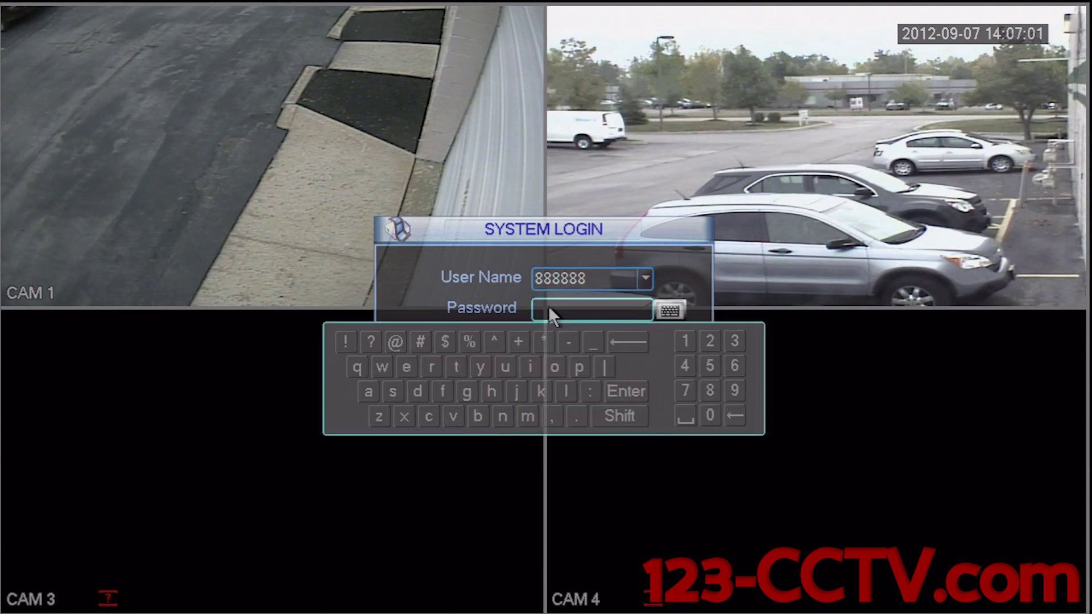
click(711, 390)
click(711, 390)
click(712, 391)
click(711, 390)
click(711, 390)
click(711, 390)
click(626, 390)
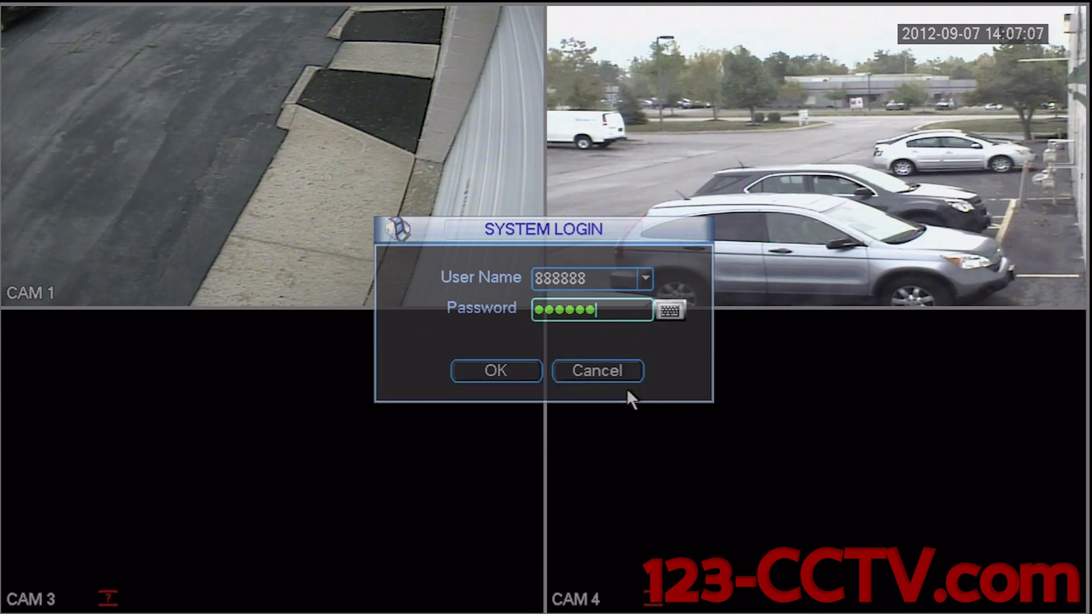
click(480, 371)
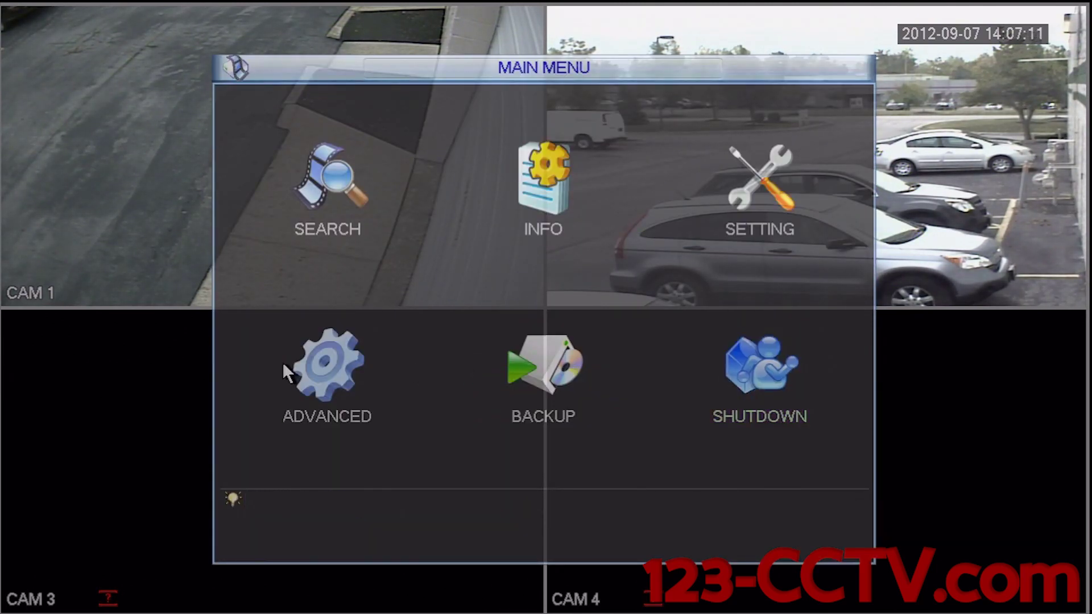
Step: Start adding a new user in the advanced account management and enter the new user's name
click(324, 380)
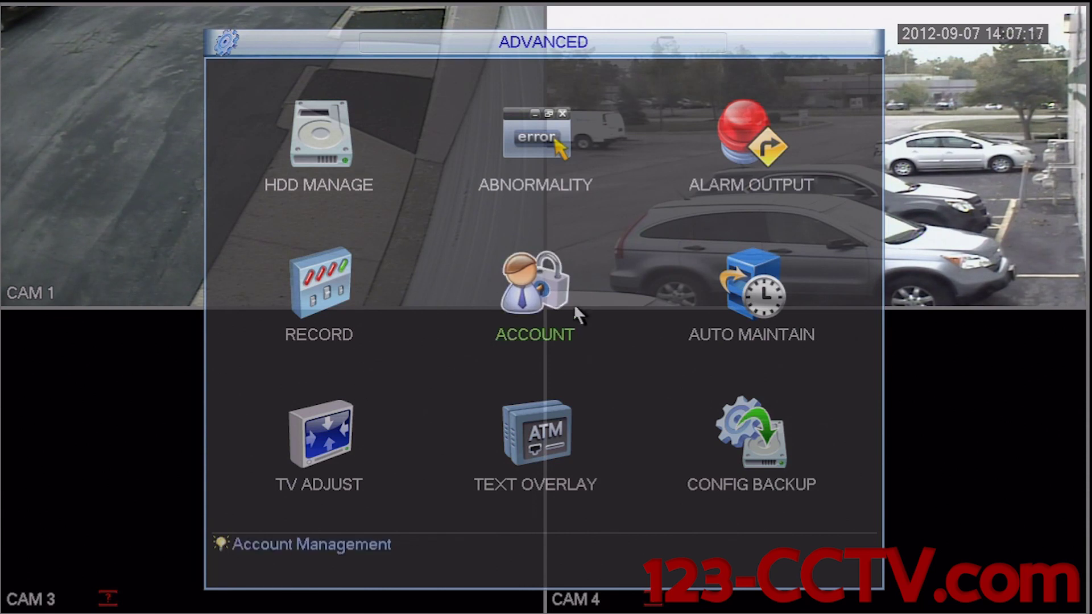
click(523, 292)
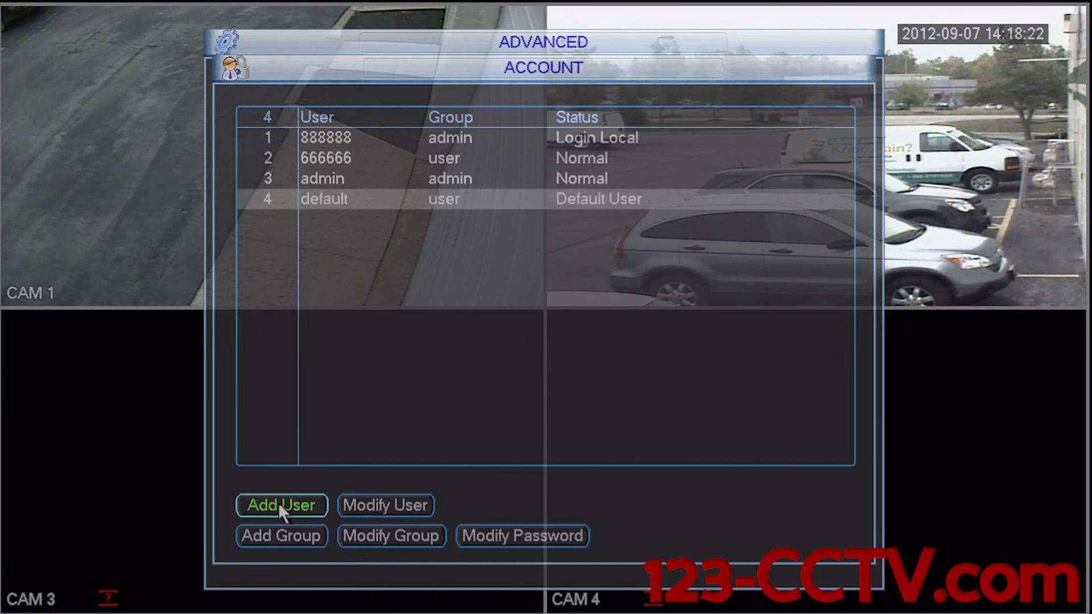
click(280, 505)
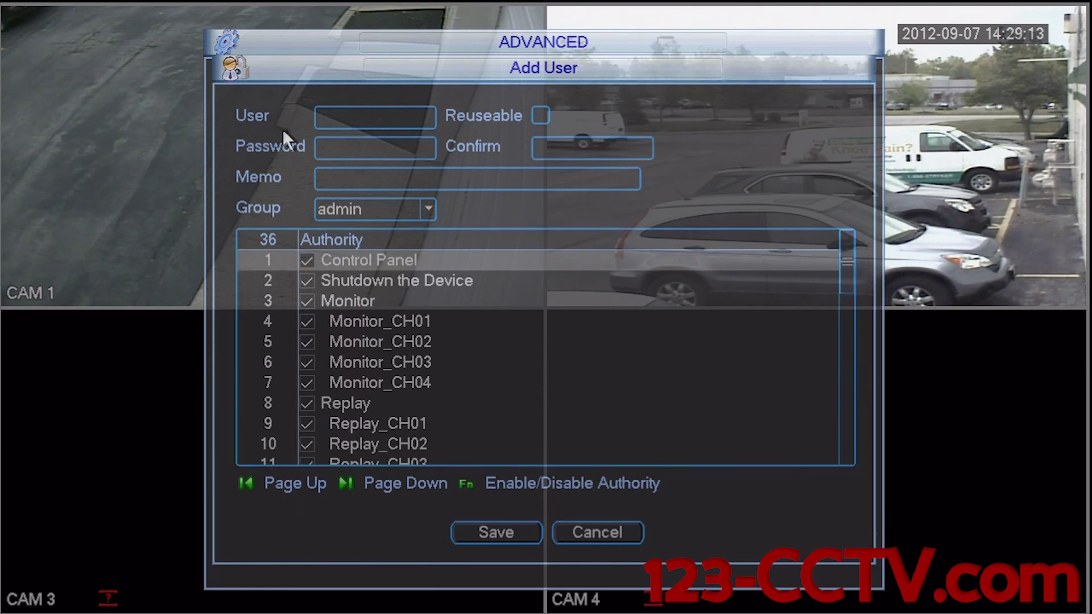
click(330, 117)
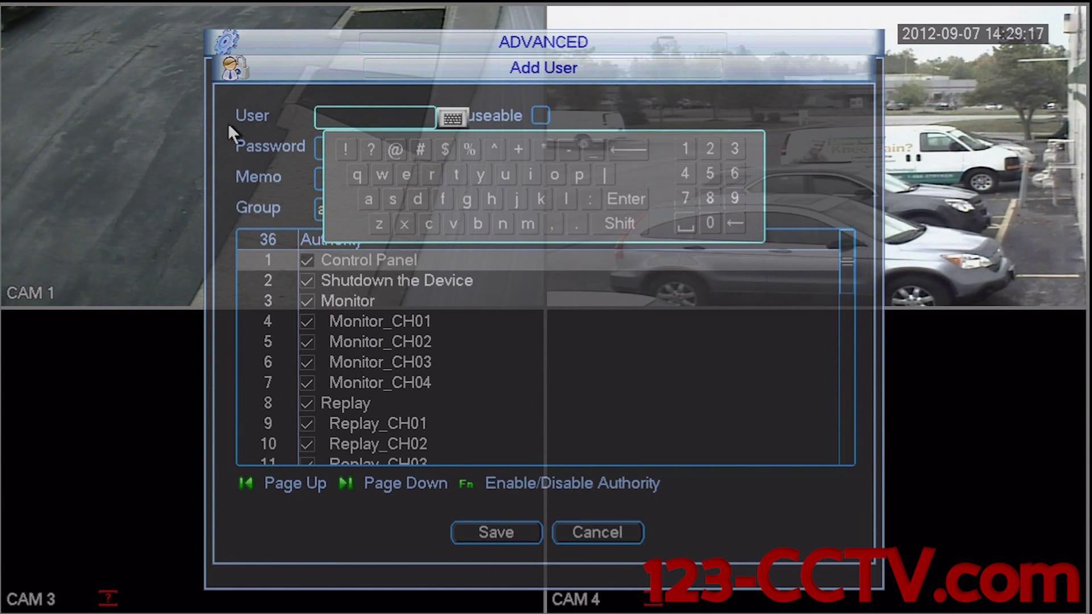
click(478, 223)
click(547, 176)
click(476, 223)
click(615, 199)
Step: Enter the new user's password and repeat it in the confirmation field
click(344, 147)
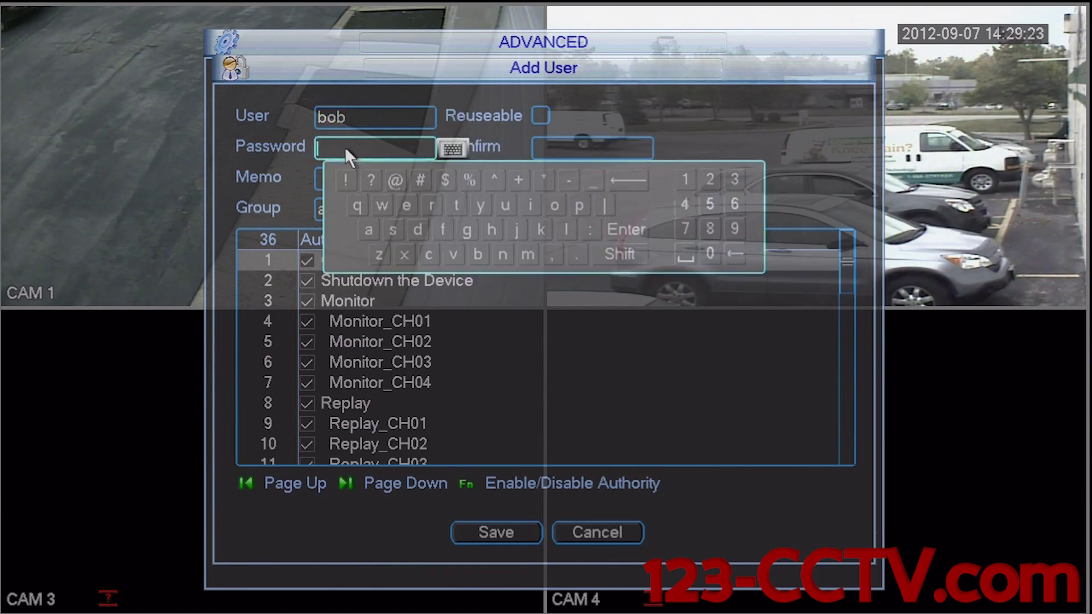
click(474, 255)
click(556, 205)
click(477, 254)
click(686, 179)
click(629, 224)
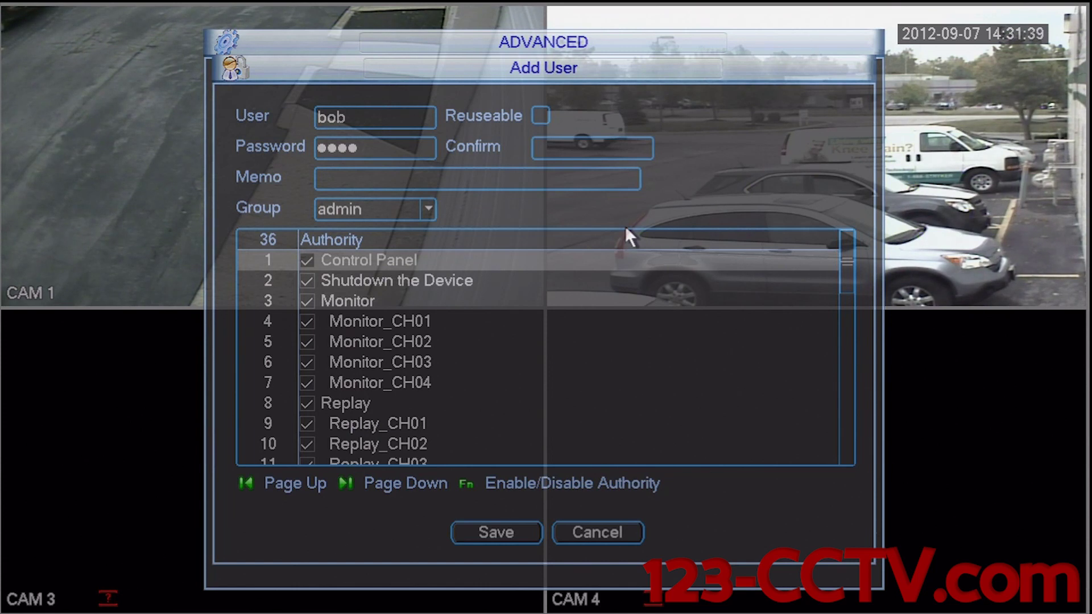
click(553, 147)
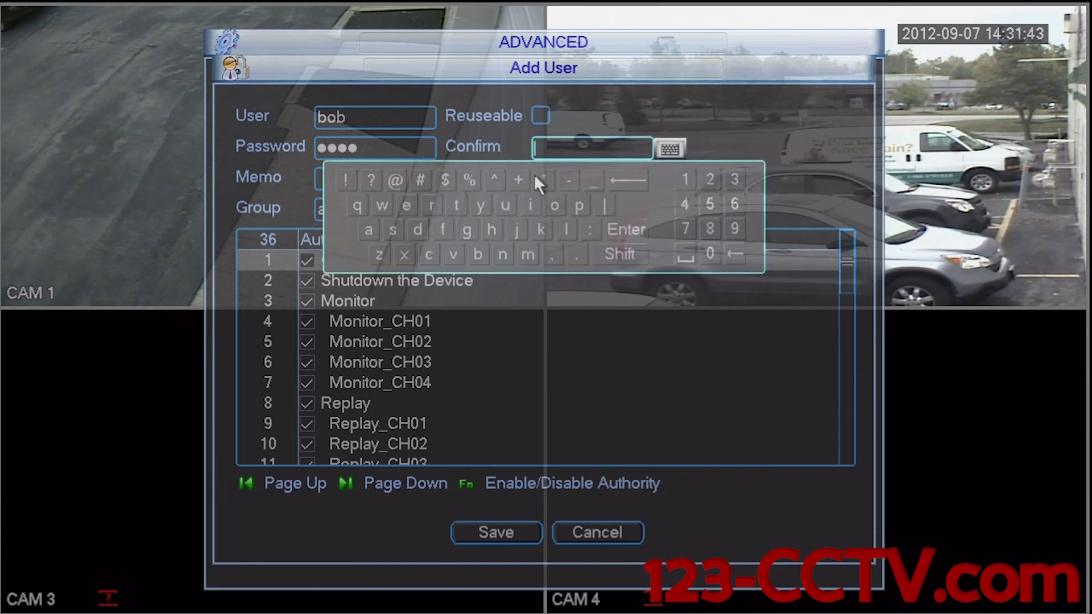
click(489, 243)
click(549, 208)
click(475, 251)
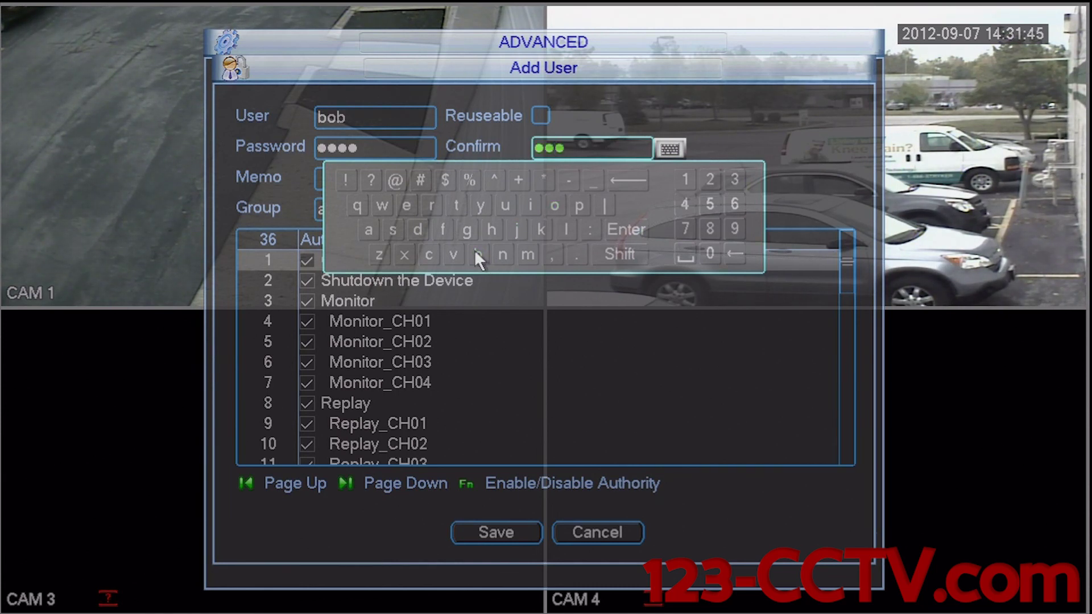
click(679, 176)
click(633, 231)
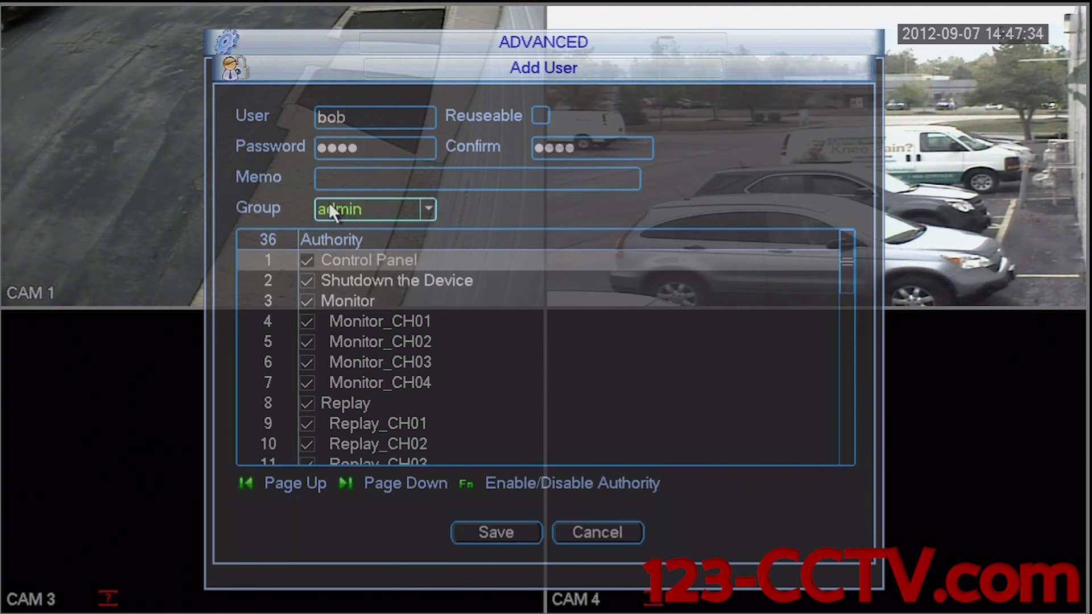
click(350, 180)
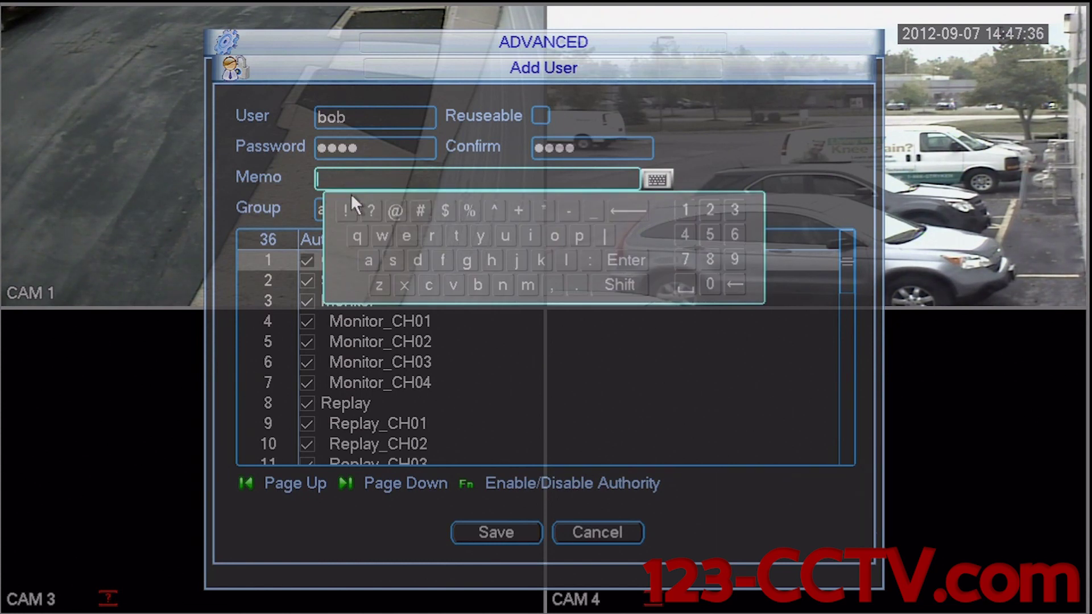
right_click(307, 181)
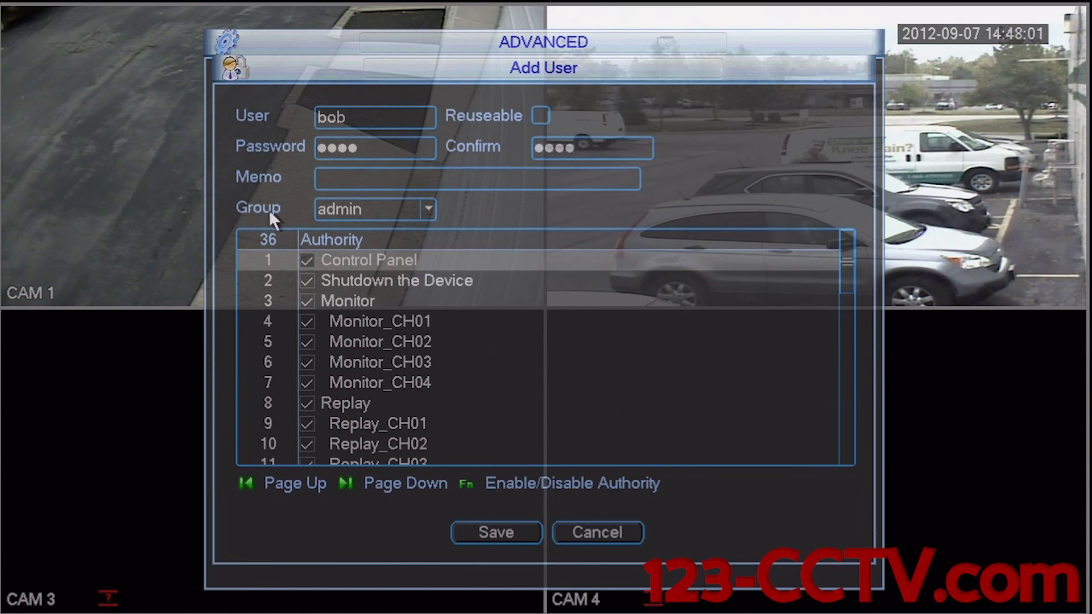
click(428, 210)
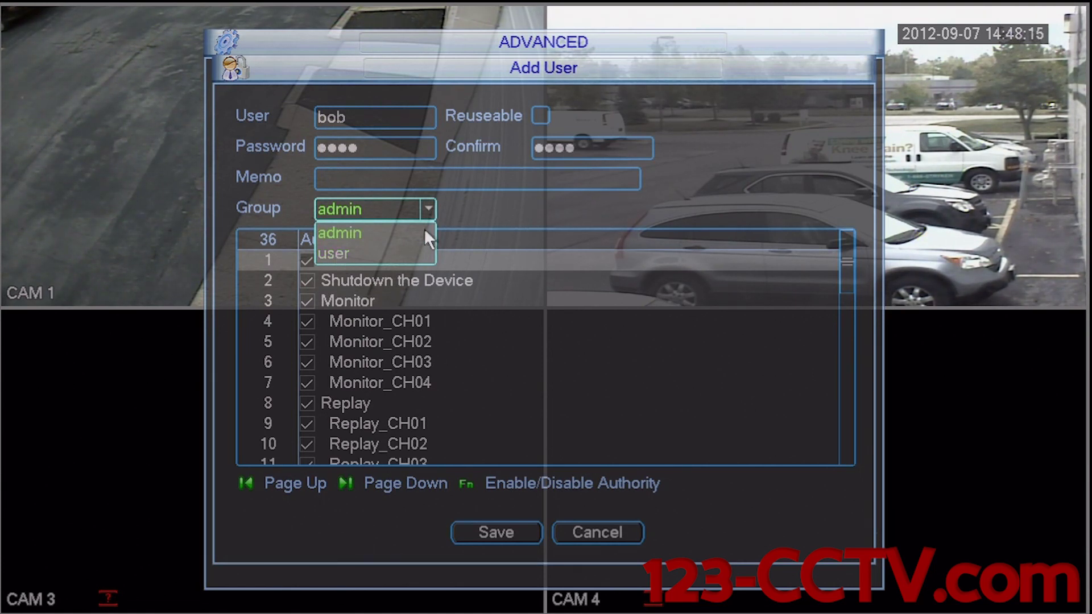
click(500, 209)
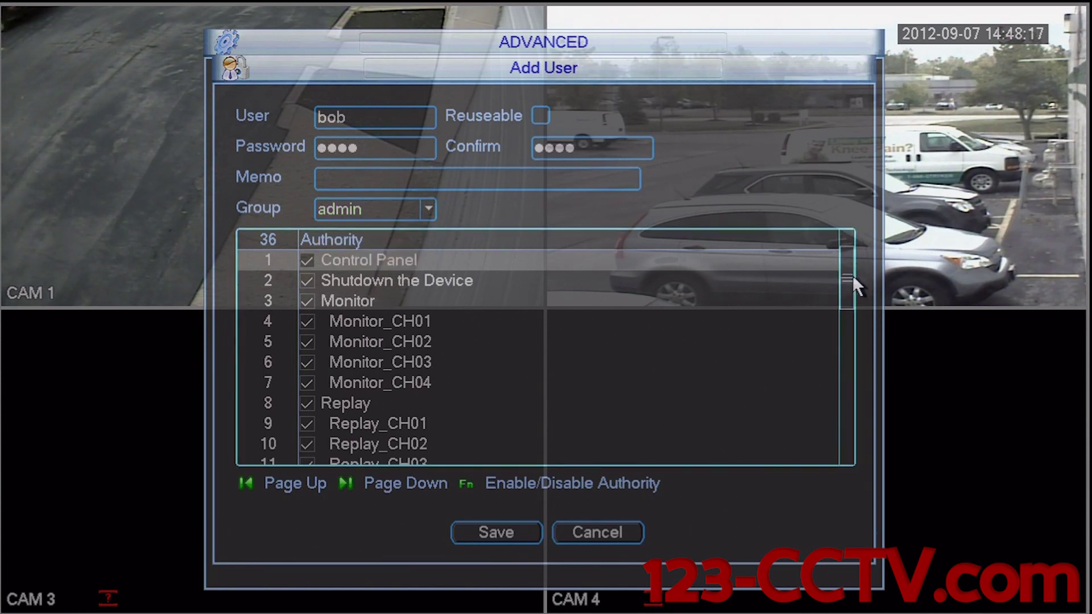
drag(852, 275, 855, 291)
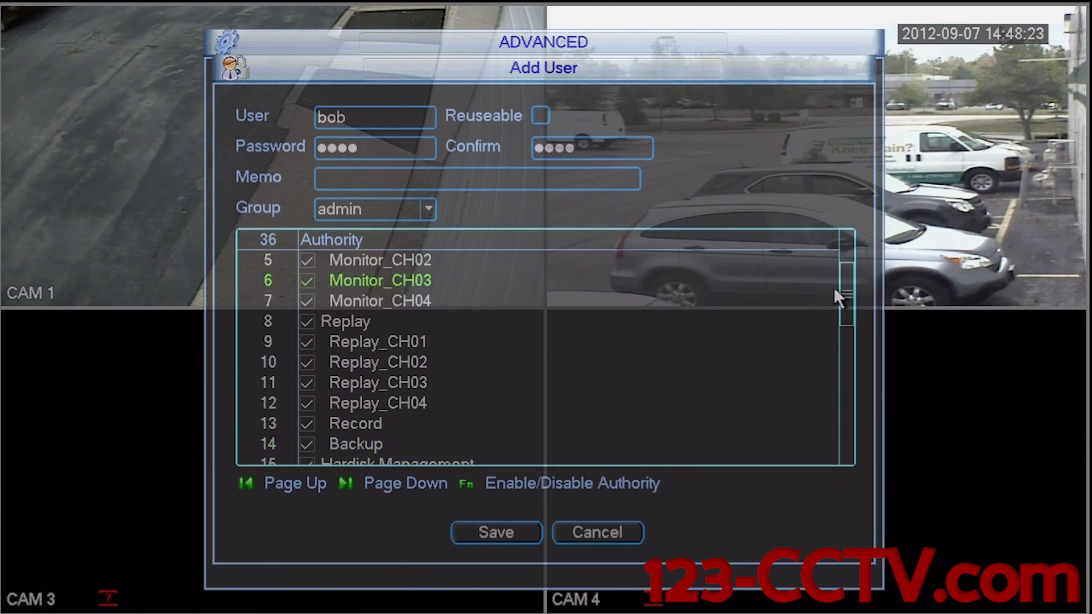
Step: Assign the new user to the user group without the Replay authority and save the account
click(427, 213)
click(323, 255)
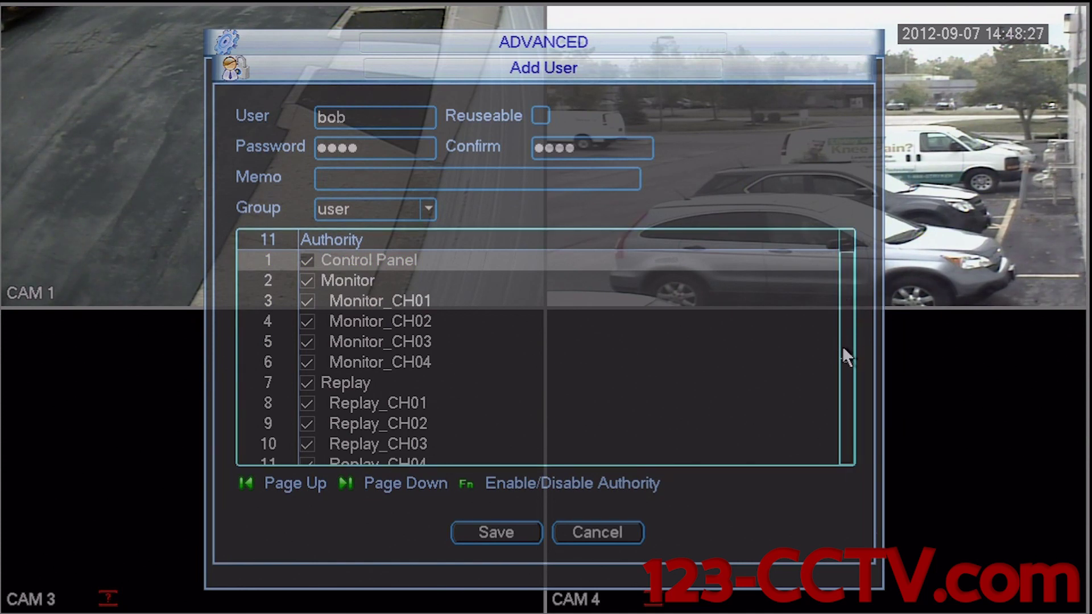
scroll(843, 356, down, 1)
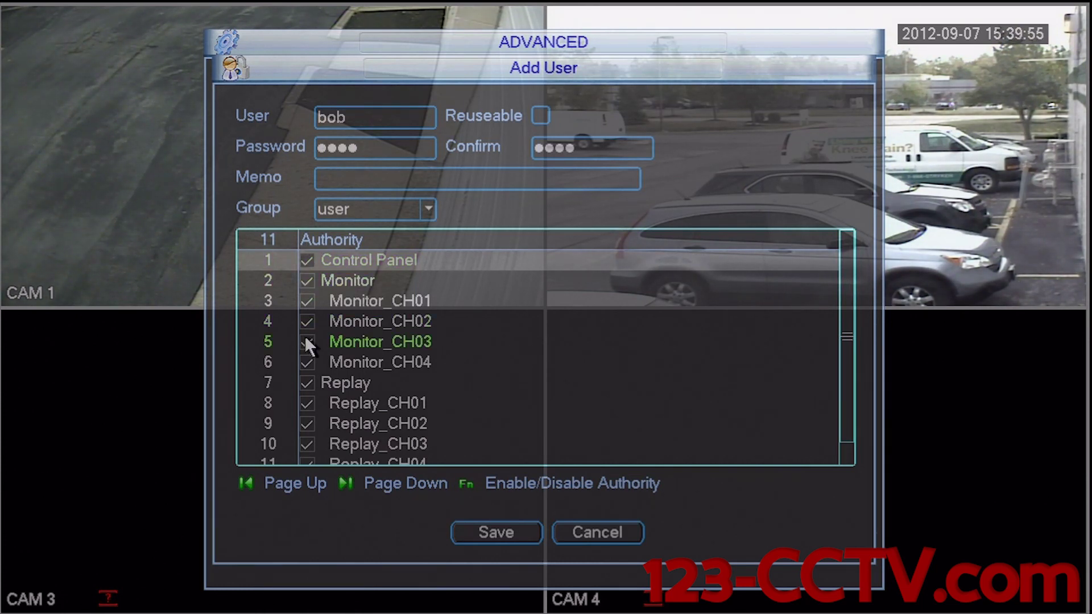
click(306, 380)
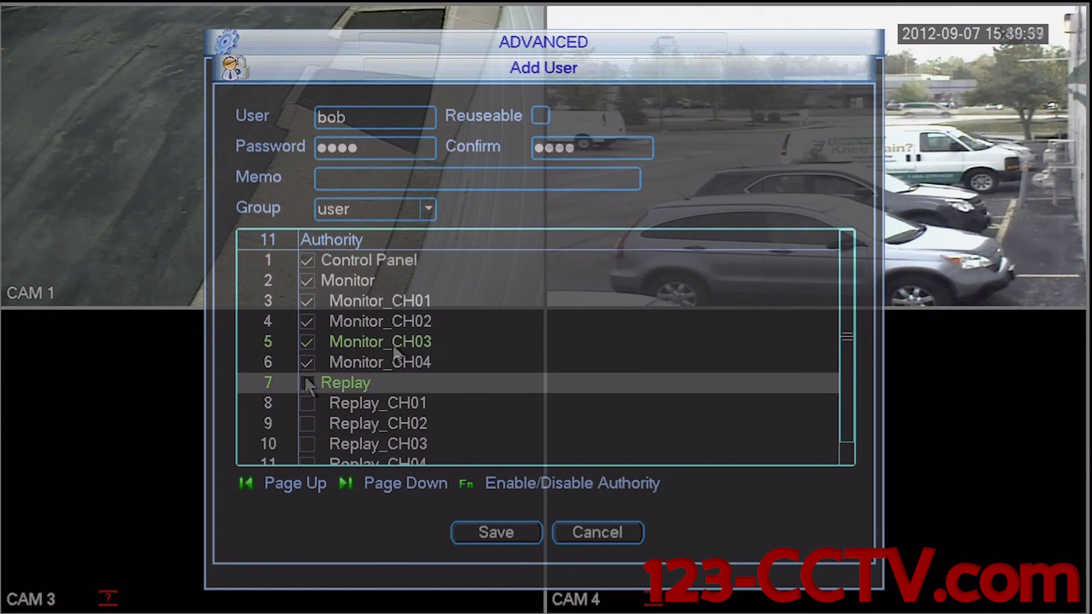
click(503, 533)
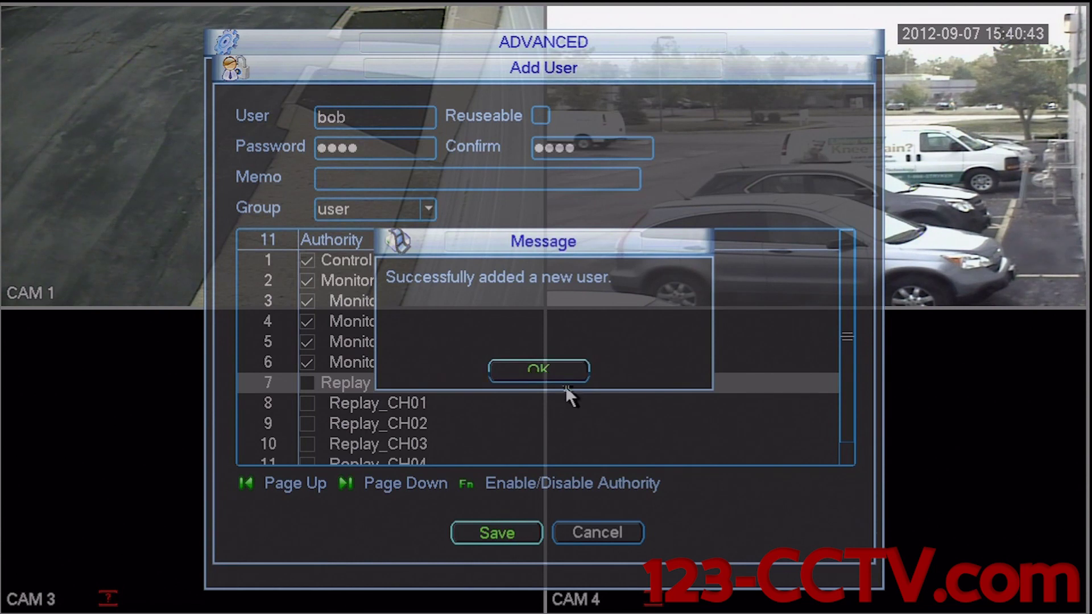
click(546, 369)
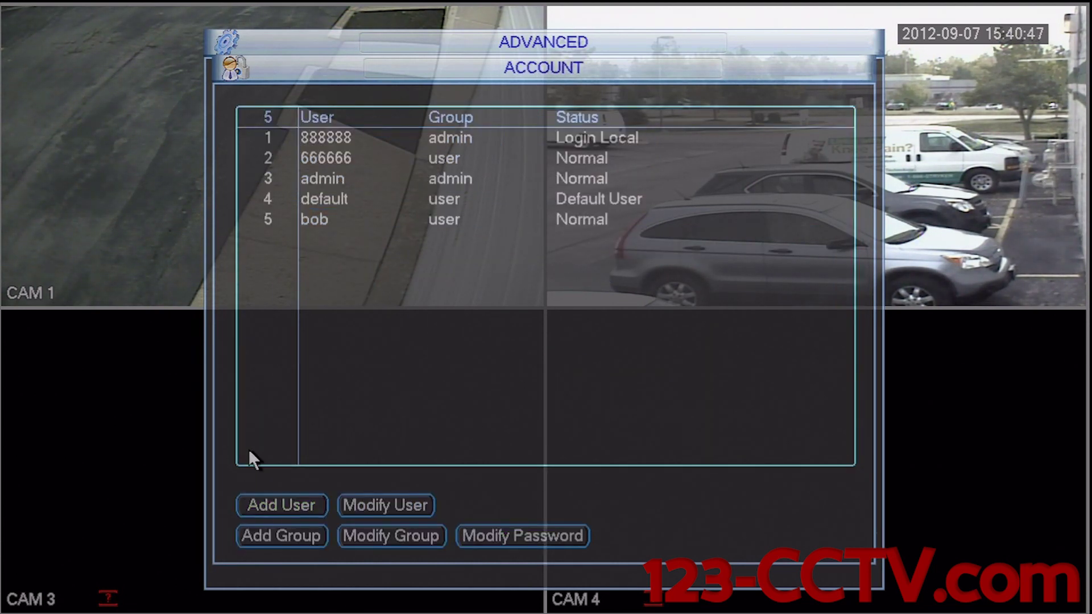
Step: Start adding a new group and name it work
click(282, 534)
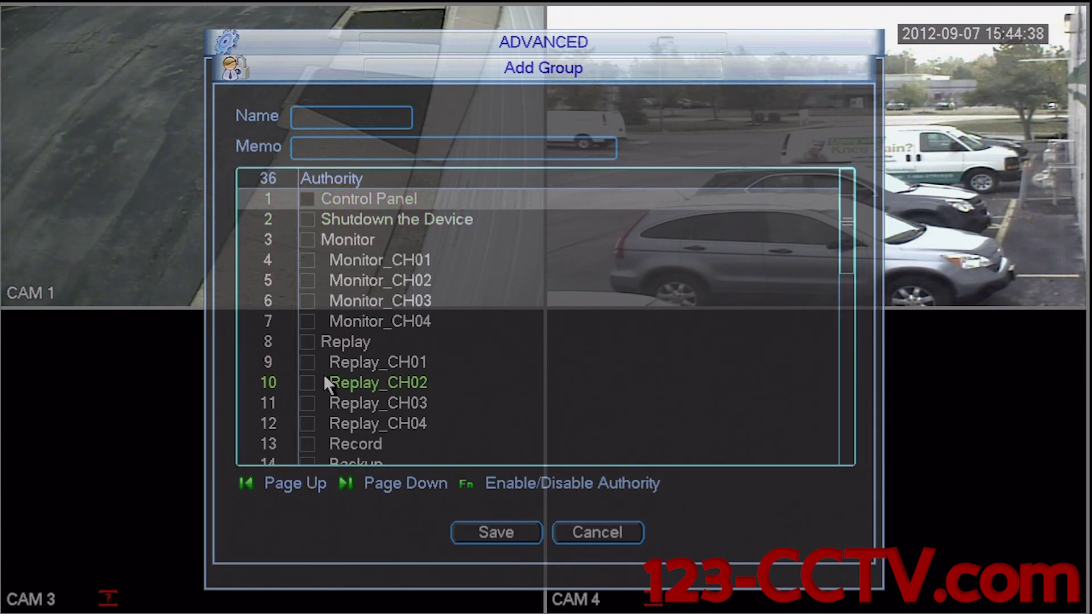
click(334, 126)
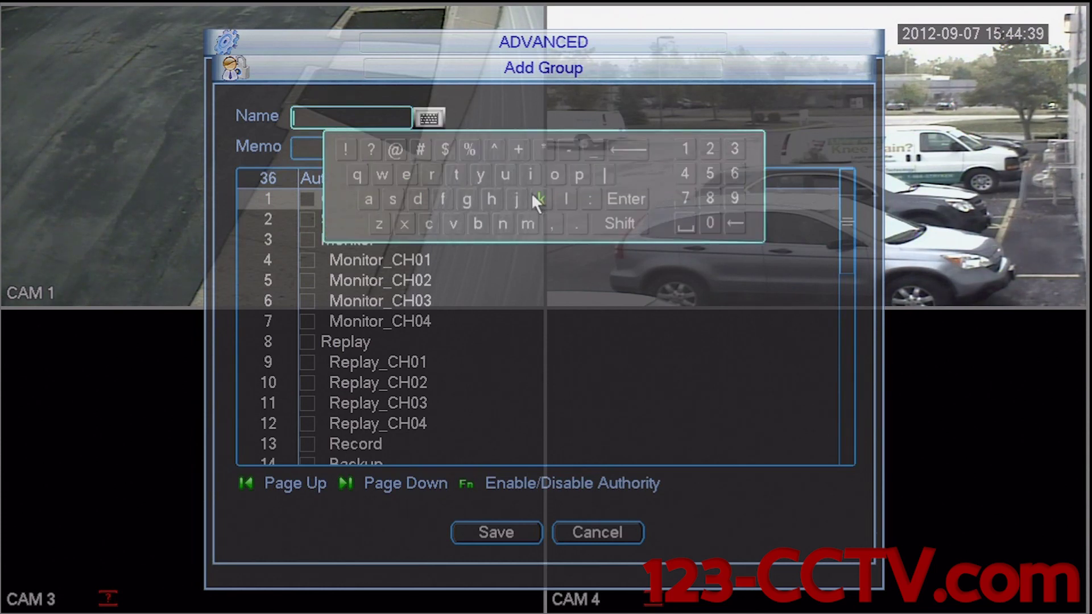
click(385, 174)
click(555, 176)
click(431, 176)
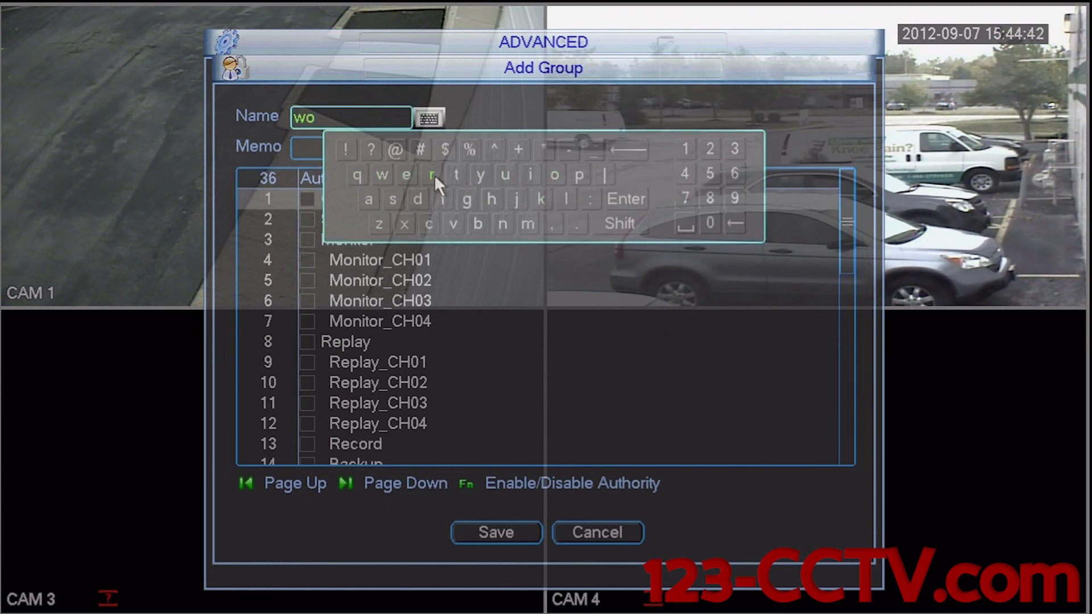
click(536, 202)
click(629, 199)
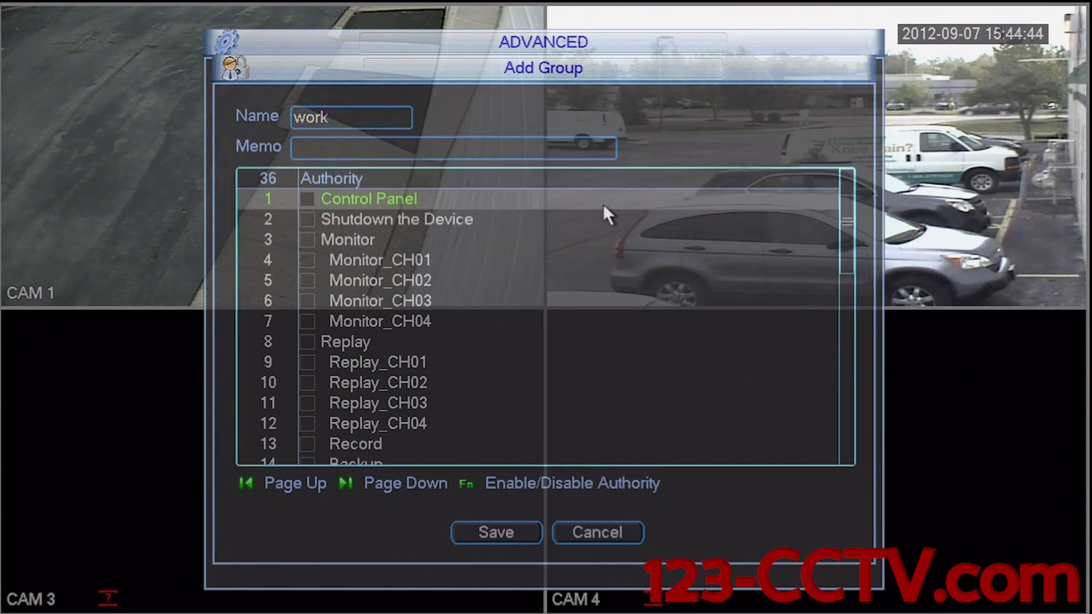
Step: Grant the work group the Monitor and Replay authorities for all channels, with Shutdown the Device disabled, and save the group
click(312, 216)
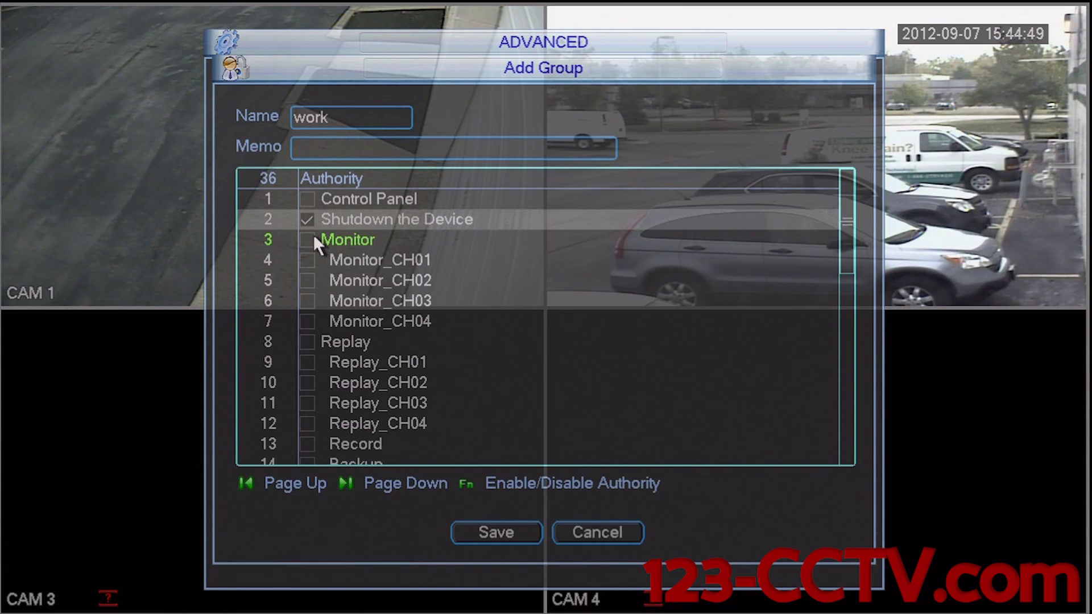
click(311, 236)
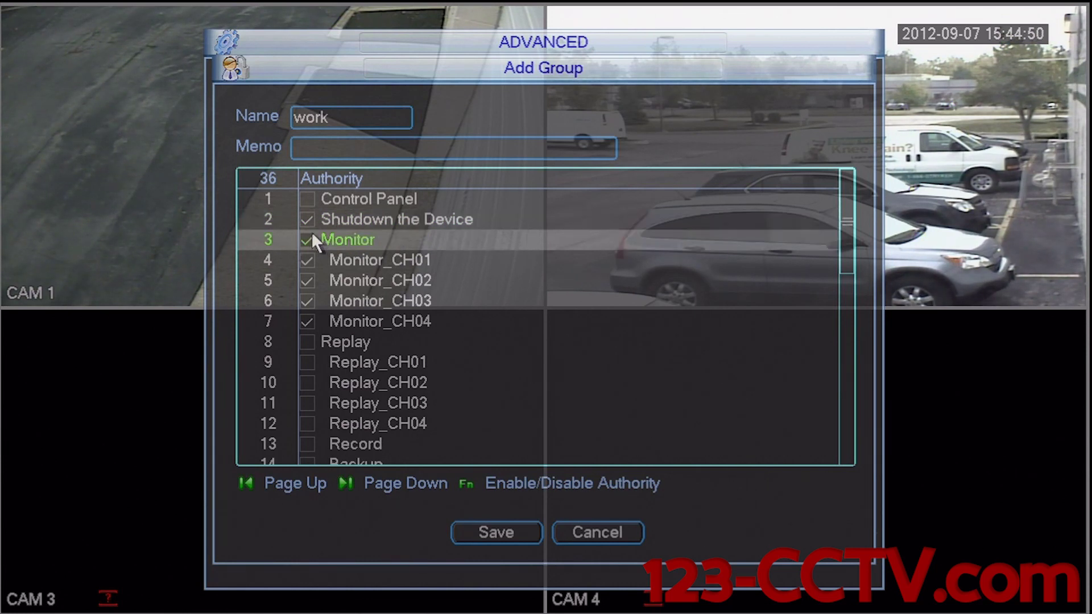
click(305, 342)
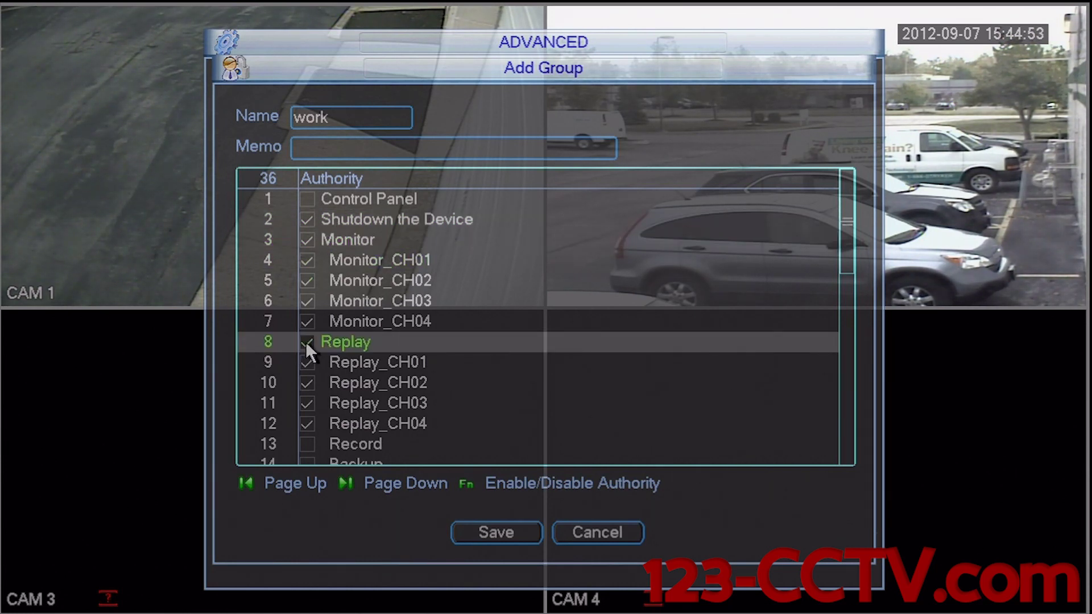
click(307, 219)
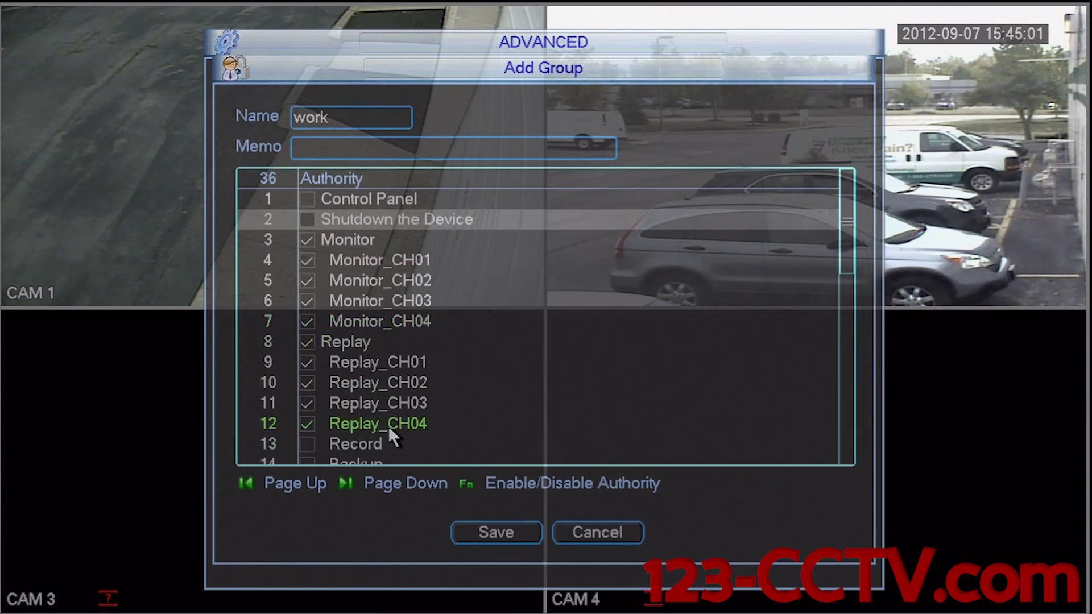
click(503, 534)
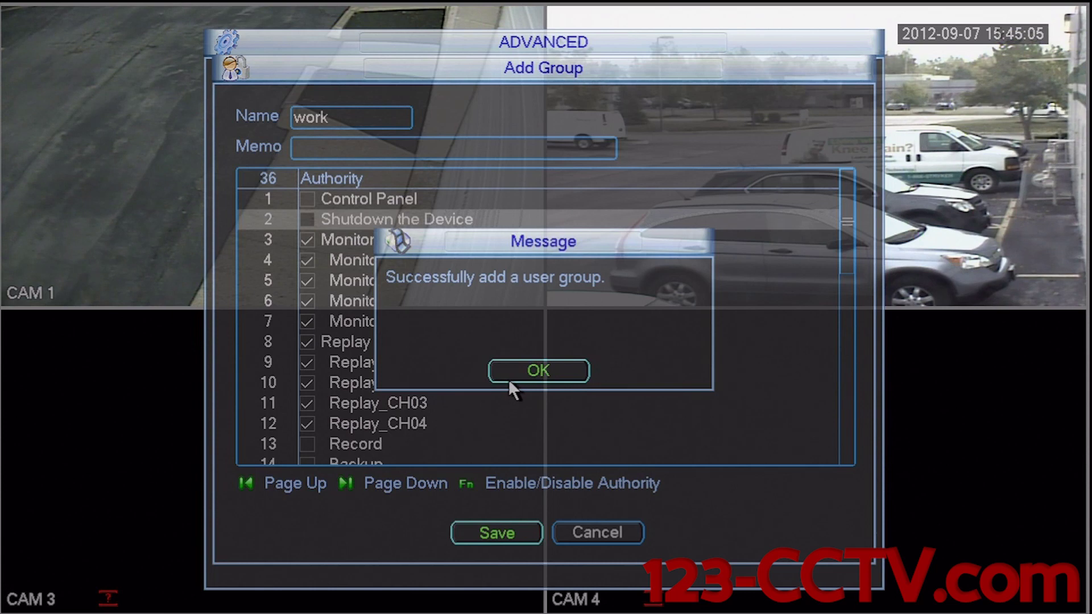
click(534, 370)
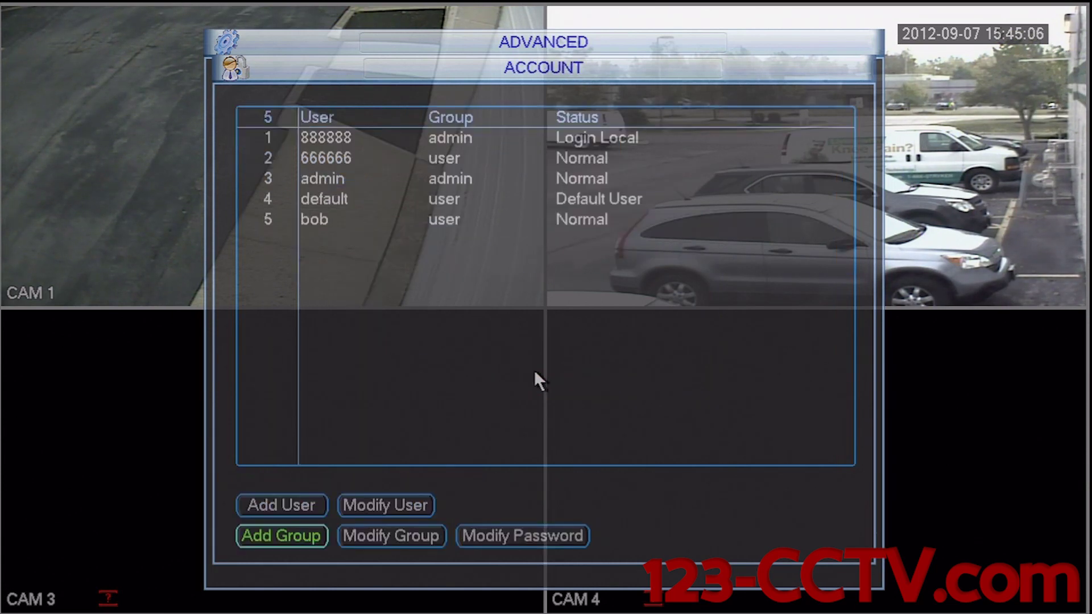
Step: Open the newly added user for modification and reassign the account to the work group
click(314, 228)
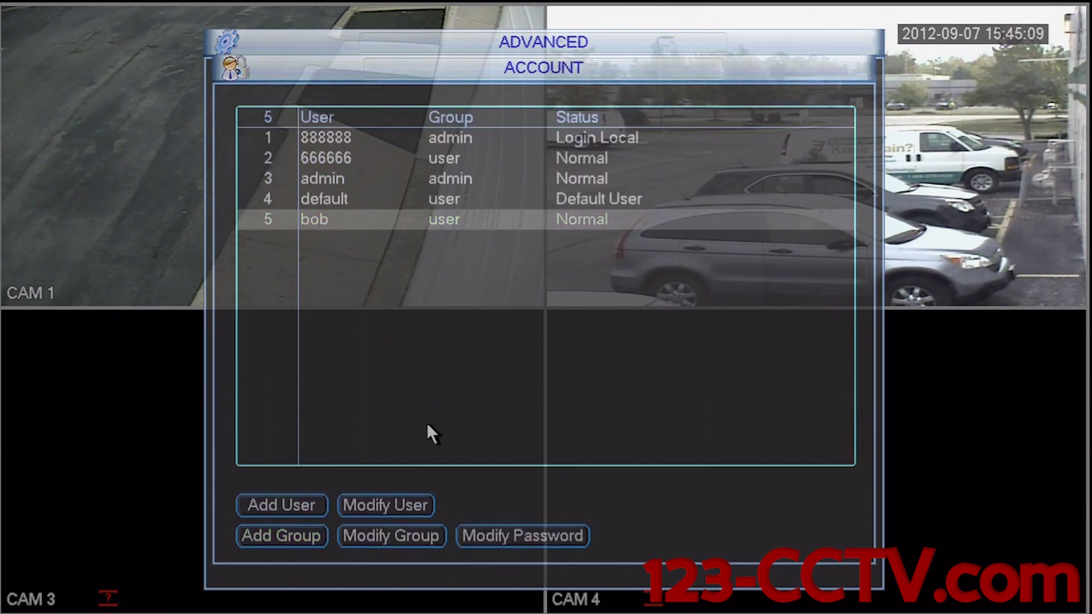
click(403, 506)
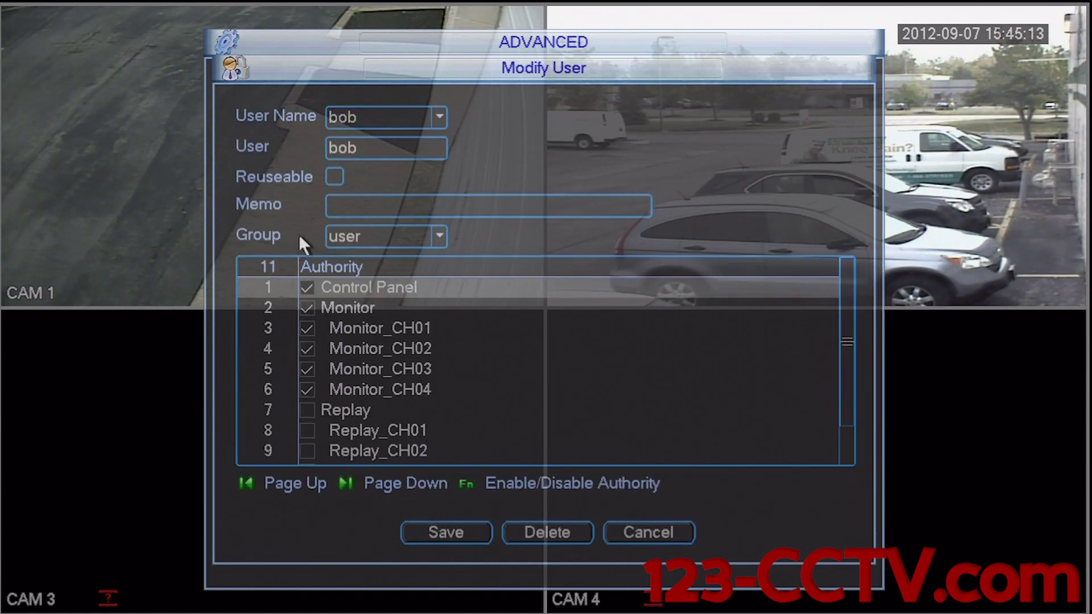
click(373, 239)
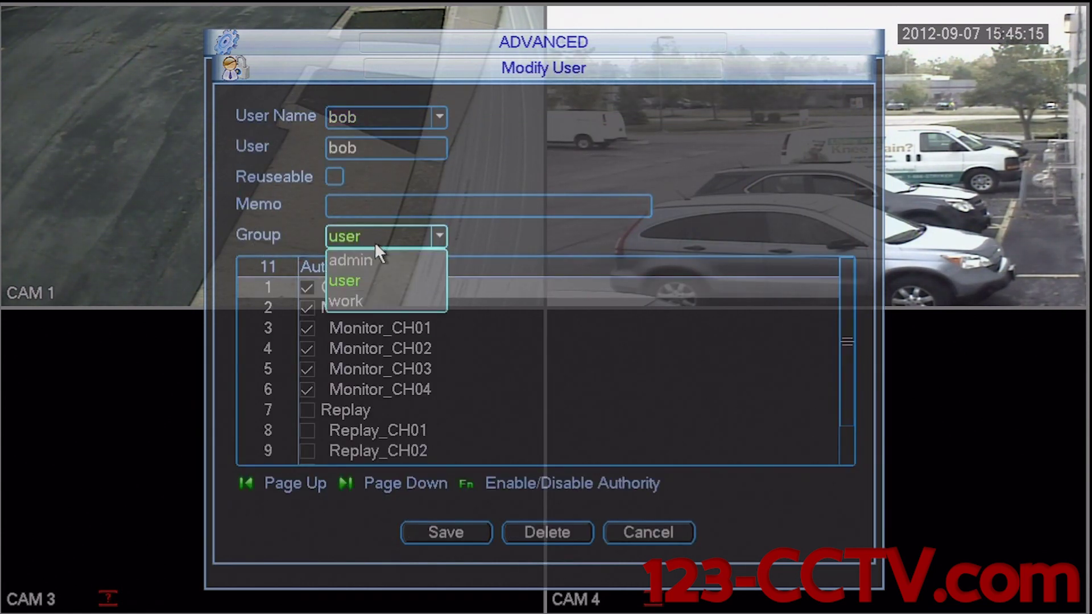
click(356, 305)
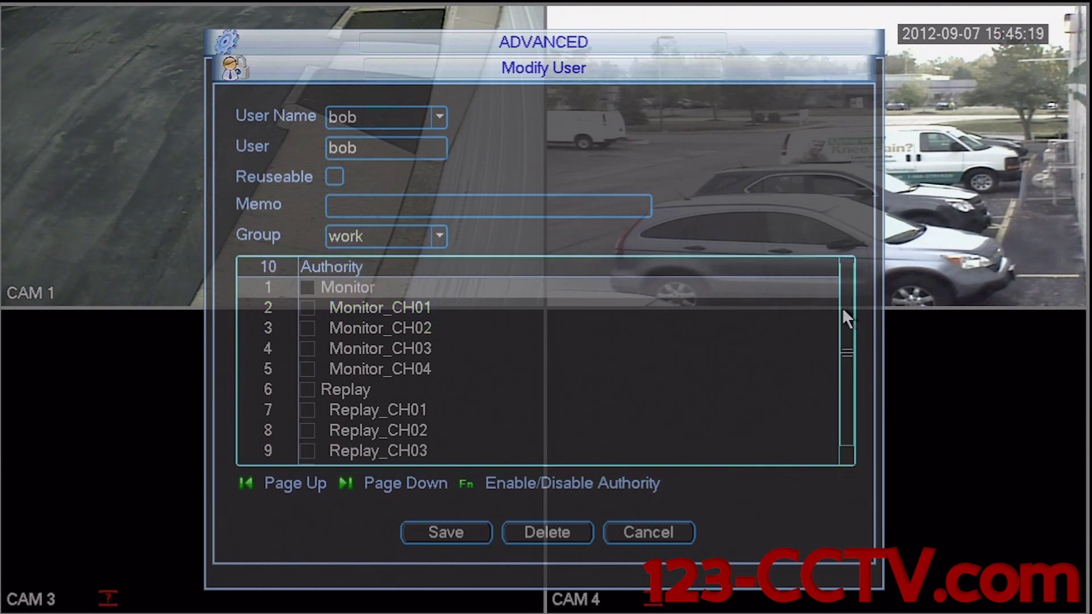
Step: Grant the user the Monitor and Replay authorities for all channels and save the modified account
drag(846, 317, 850, 407)
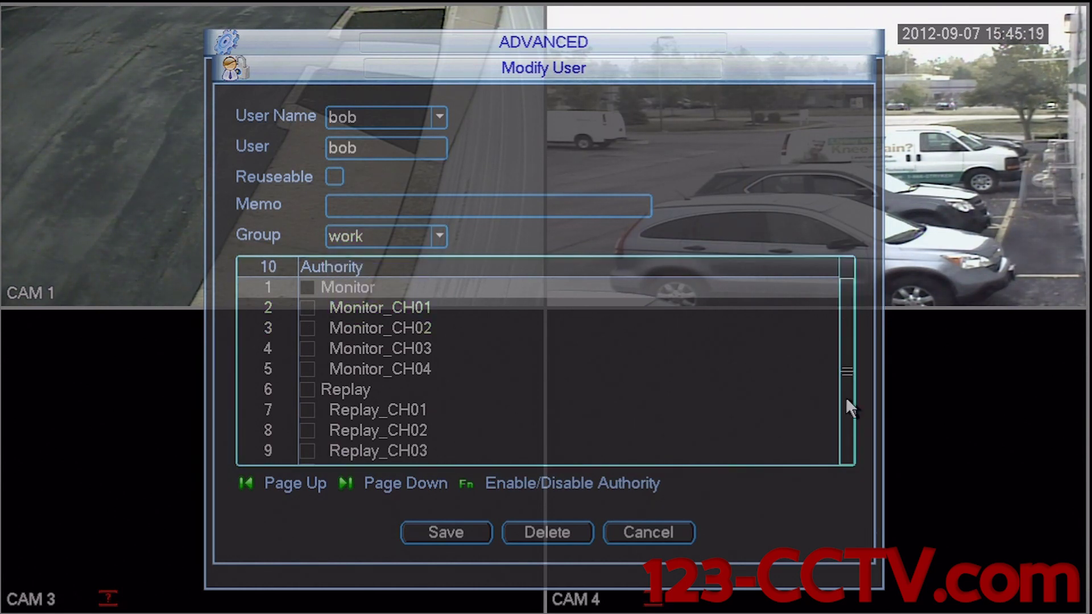
click(308, 287)
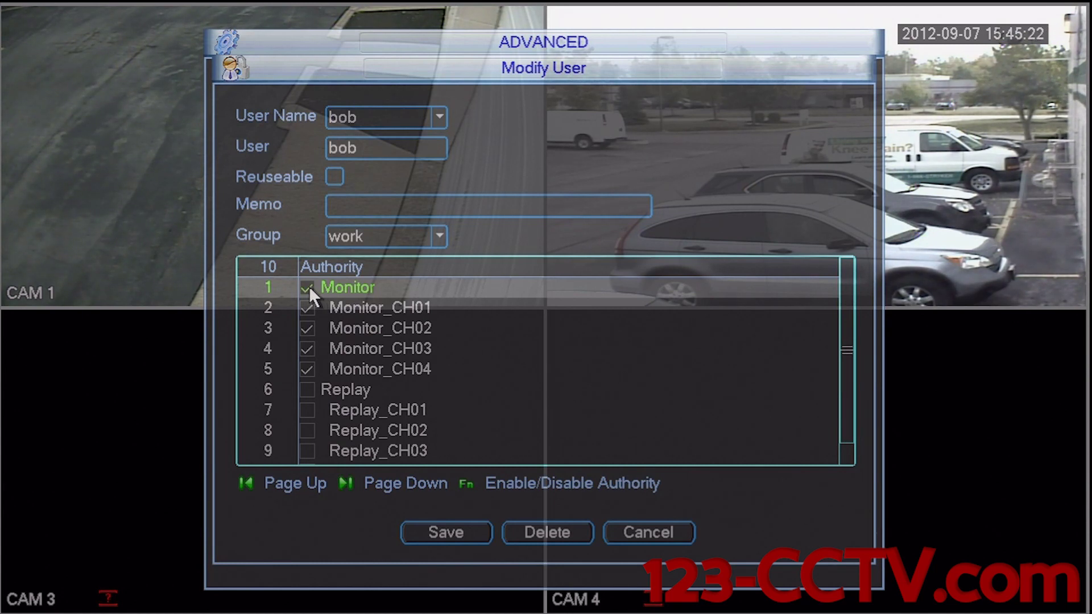
click(307, 389)
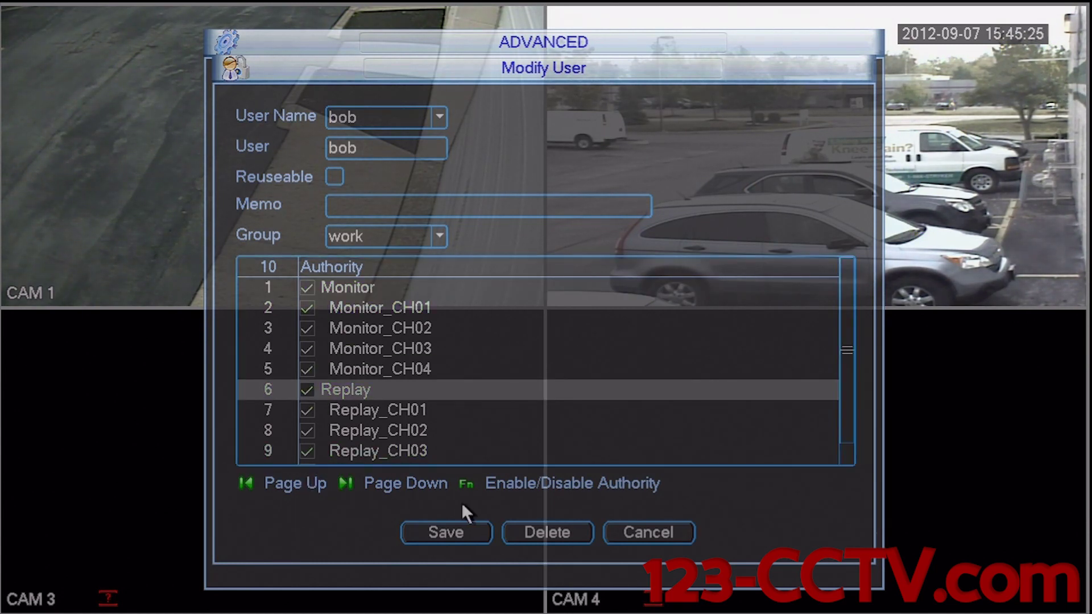
click(465, 534)
click(563, 370)
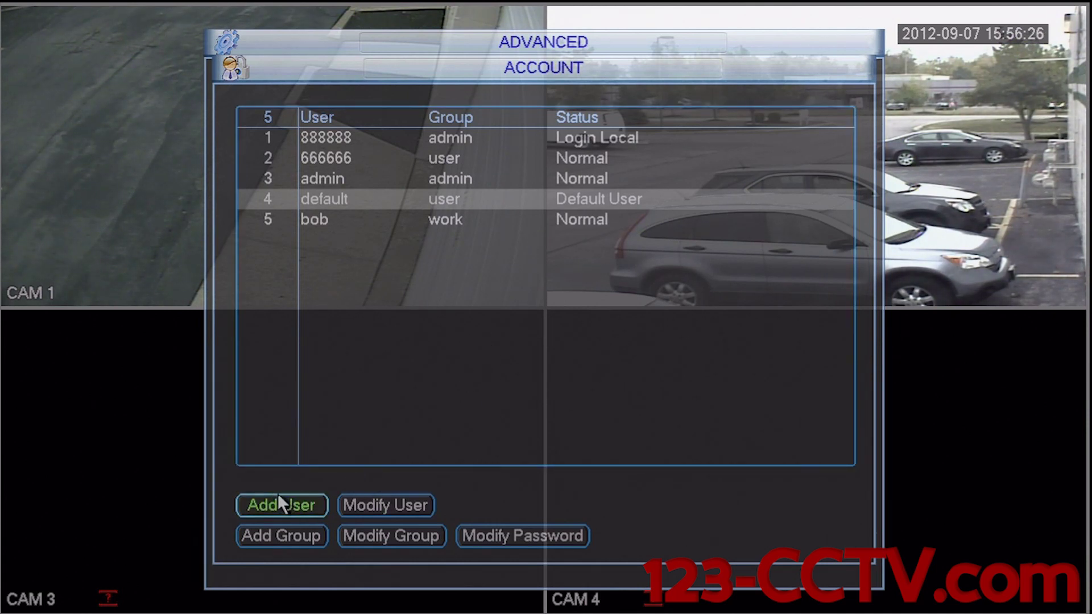
Step: Try to delete the user assigned to the work group, leaving the user modification without saving
click(304, 223)
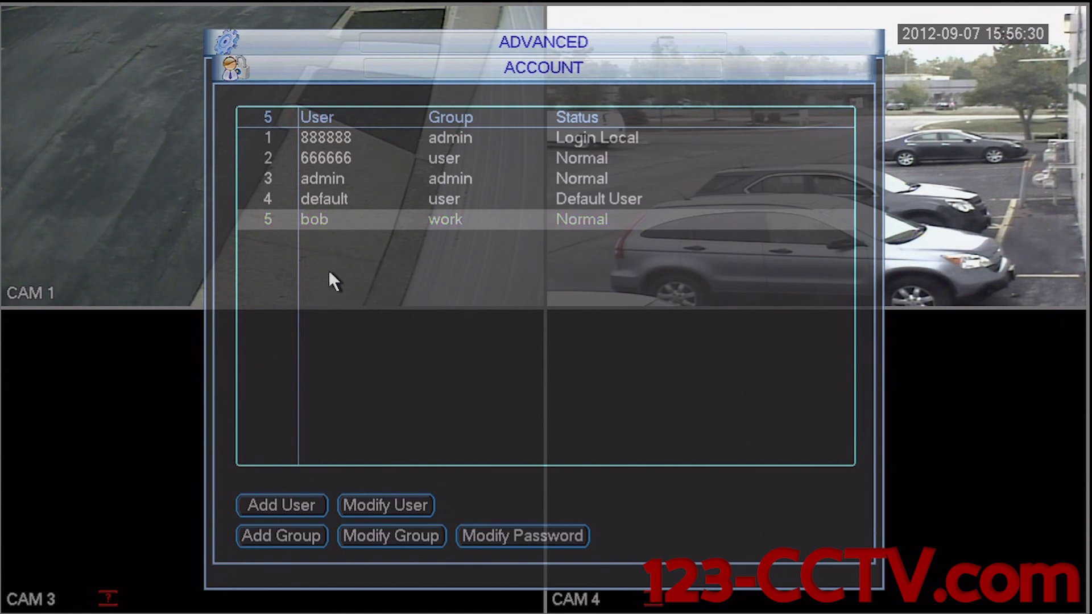
click(381, 511)
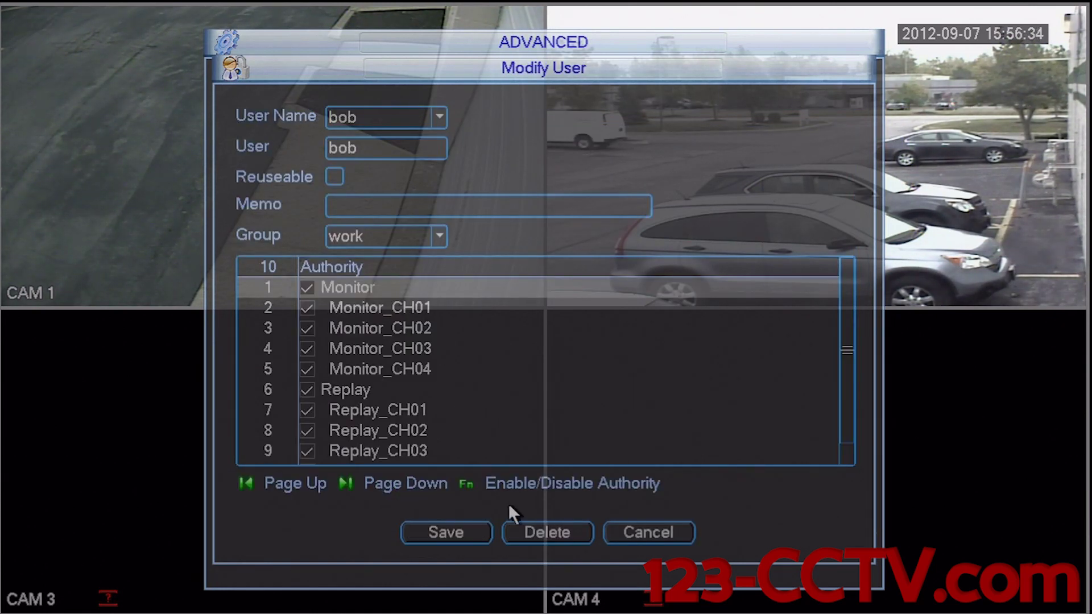
click(550, 534)
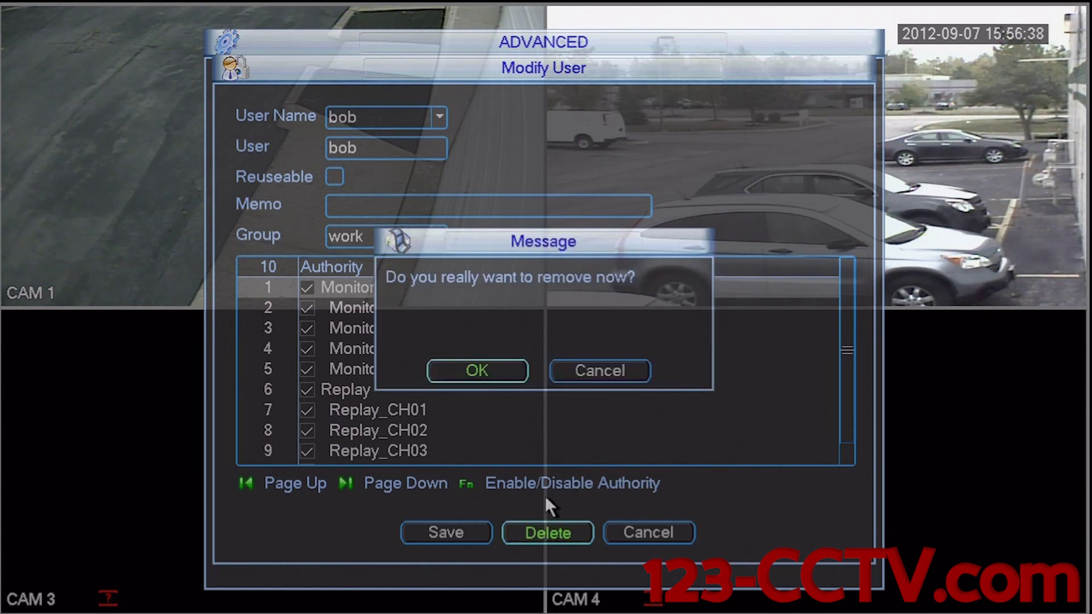
click(494, 365)
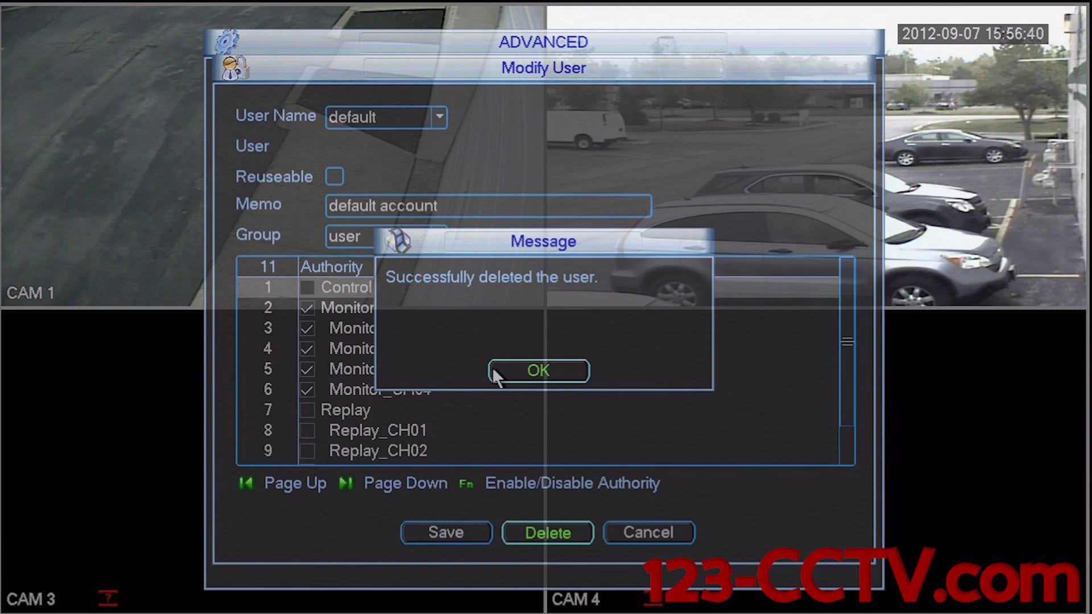
click(527, 369)
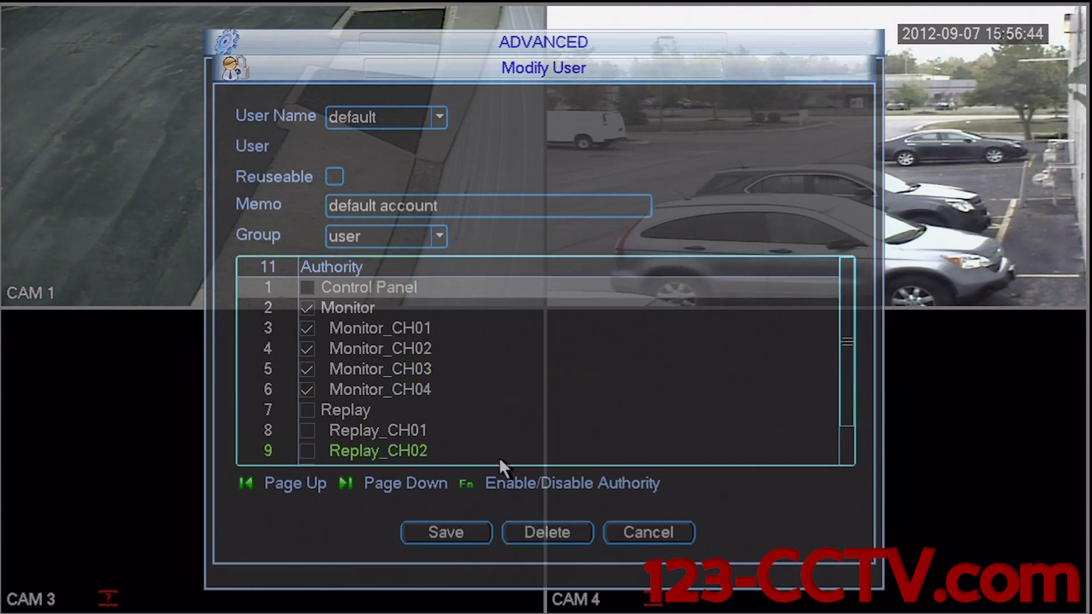
click(645, 534)
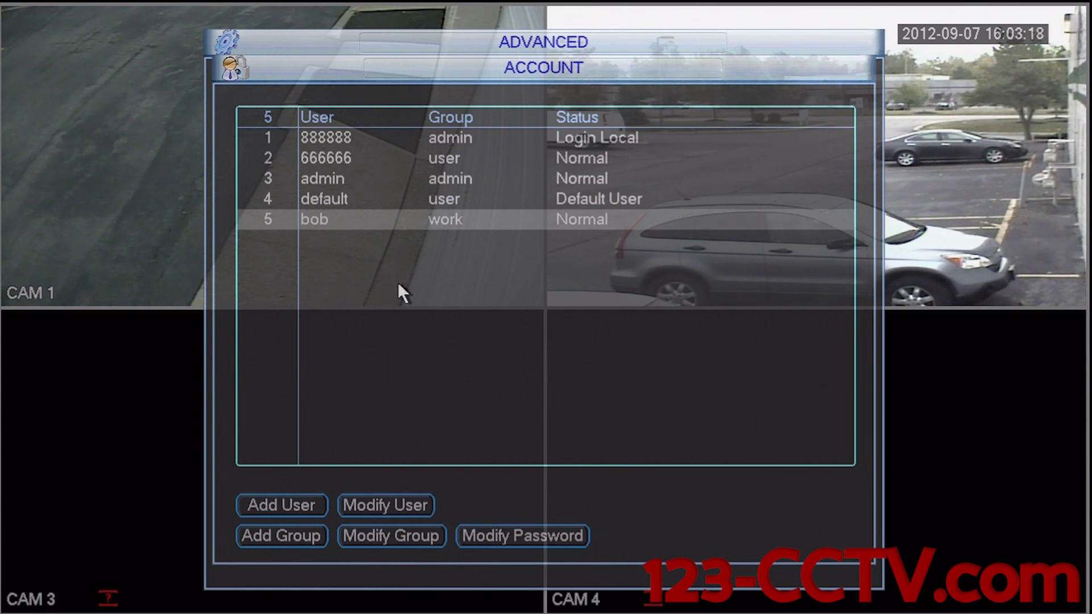
Step: Delete the user assigned to the work group and save the user modification
click(316, 223)
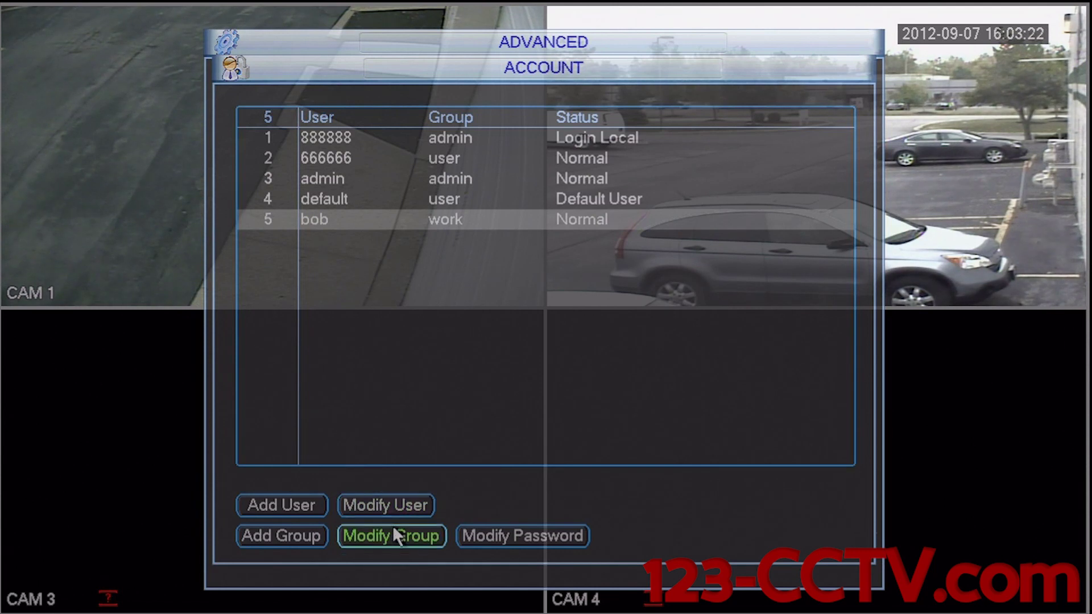
click(392, 505)
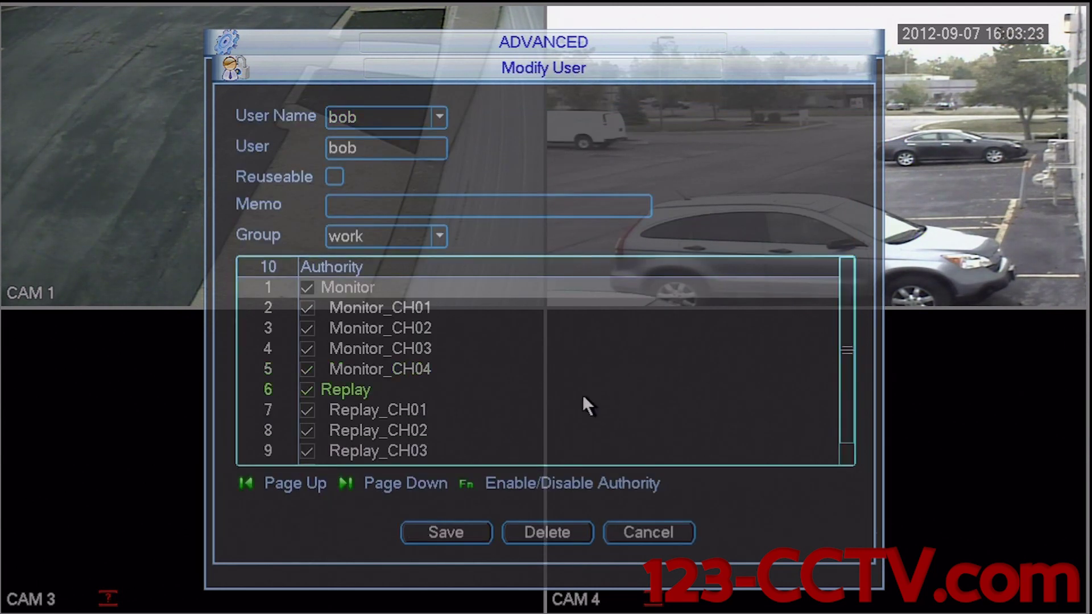
click(554, 538)
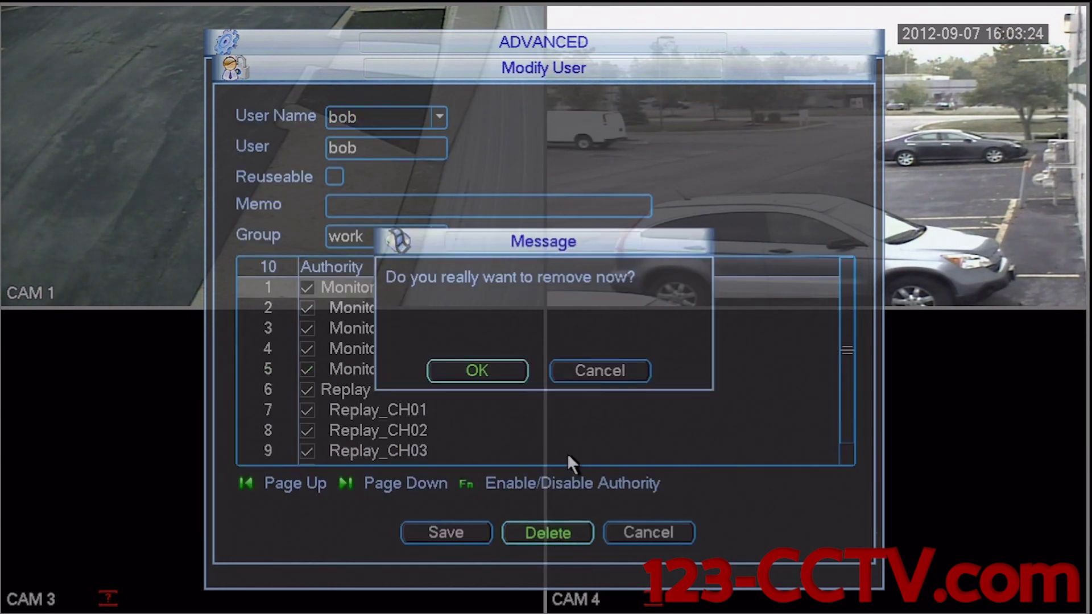
click(485, 369)
click(518, 376)
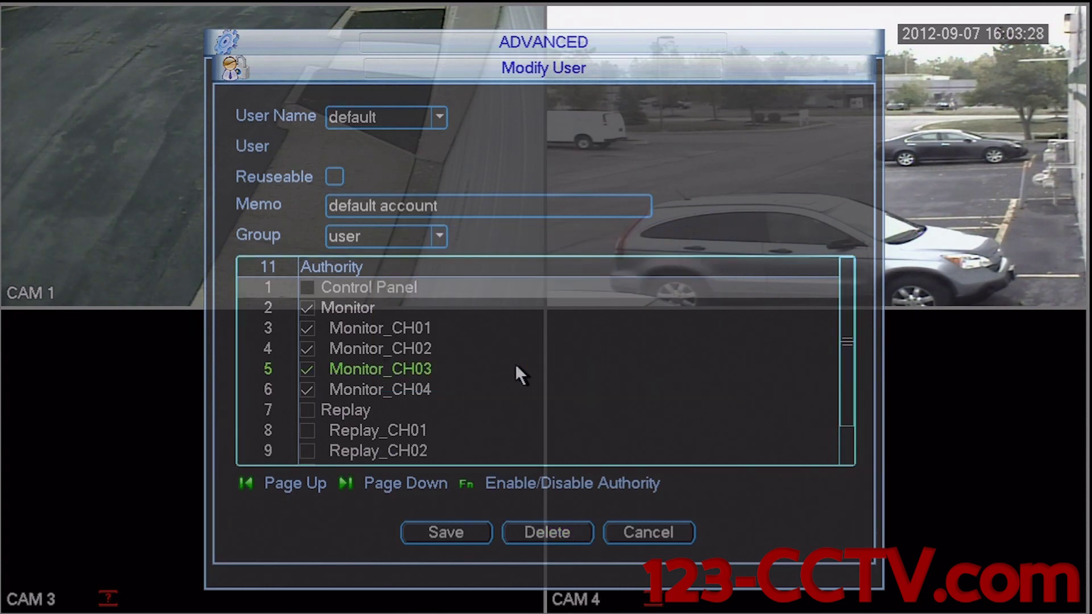
click(447, 530)
click(542, 378)
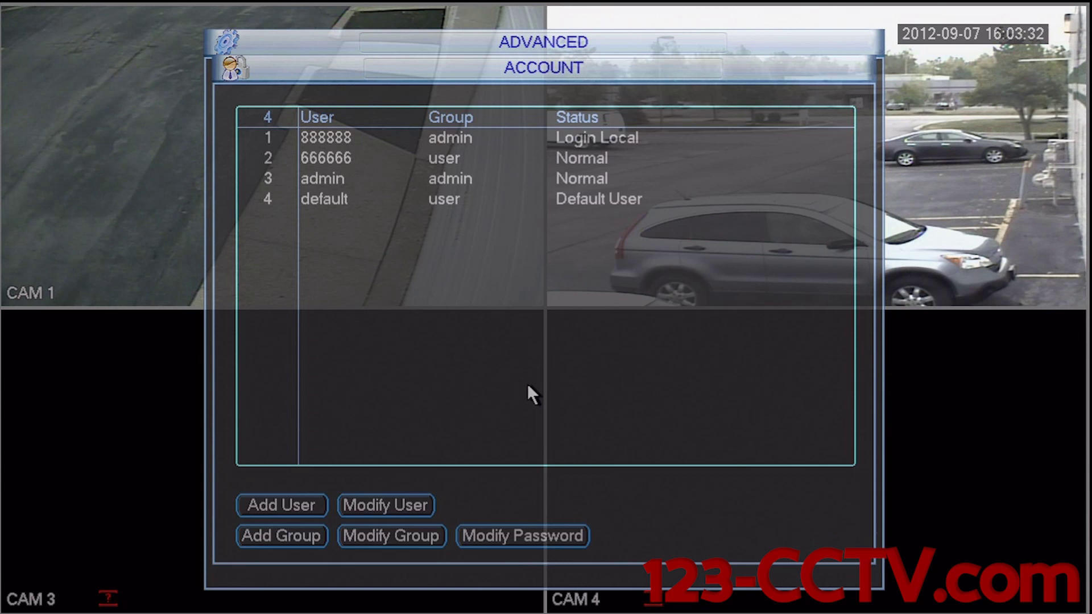
Step: Open group modification, select the work group and delete it
click(290, 180)
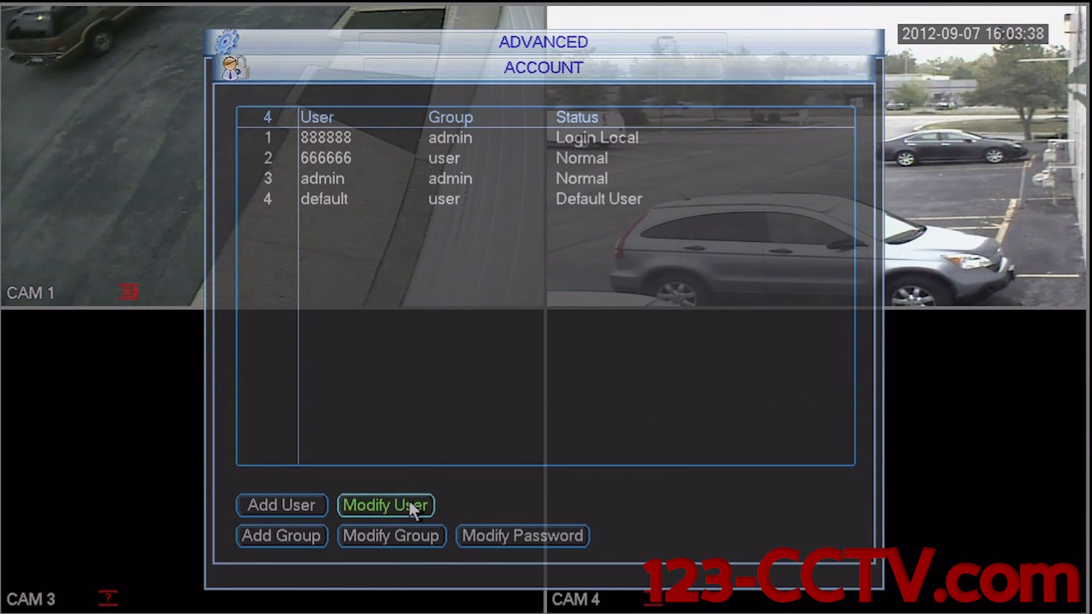
click(392, 540)
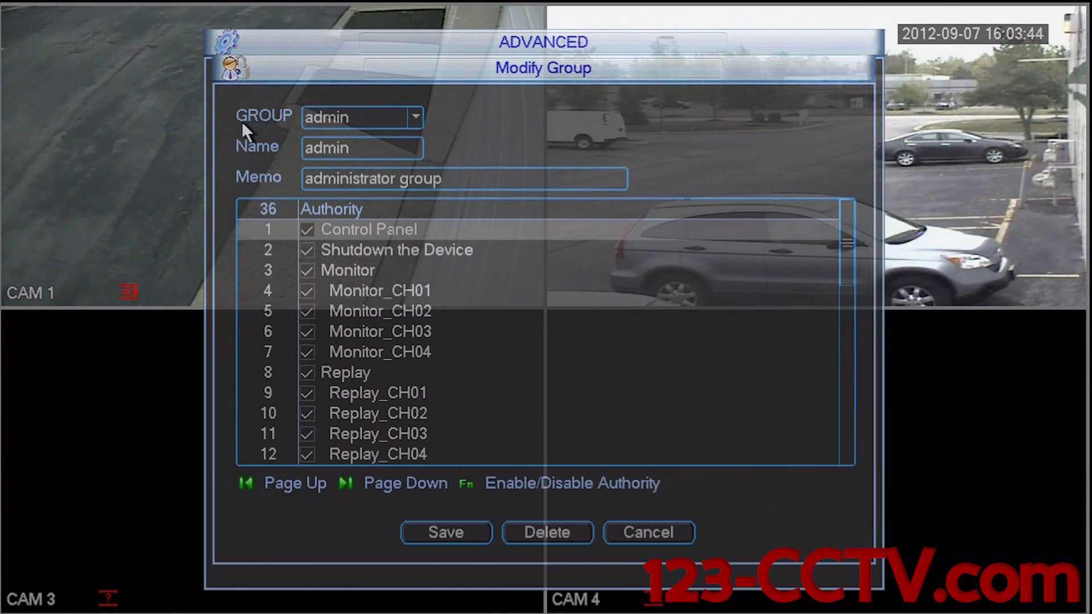
click(414, 117)
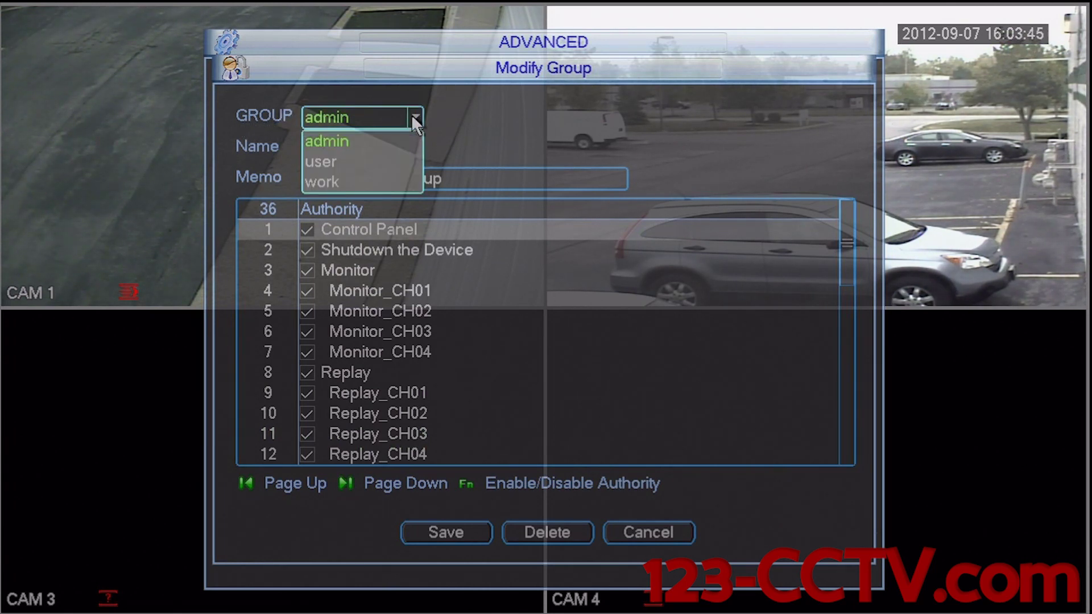
click(310, 182)
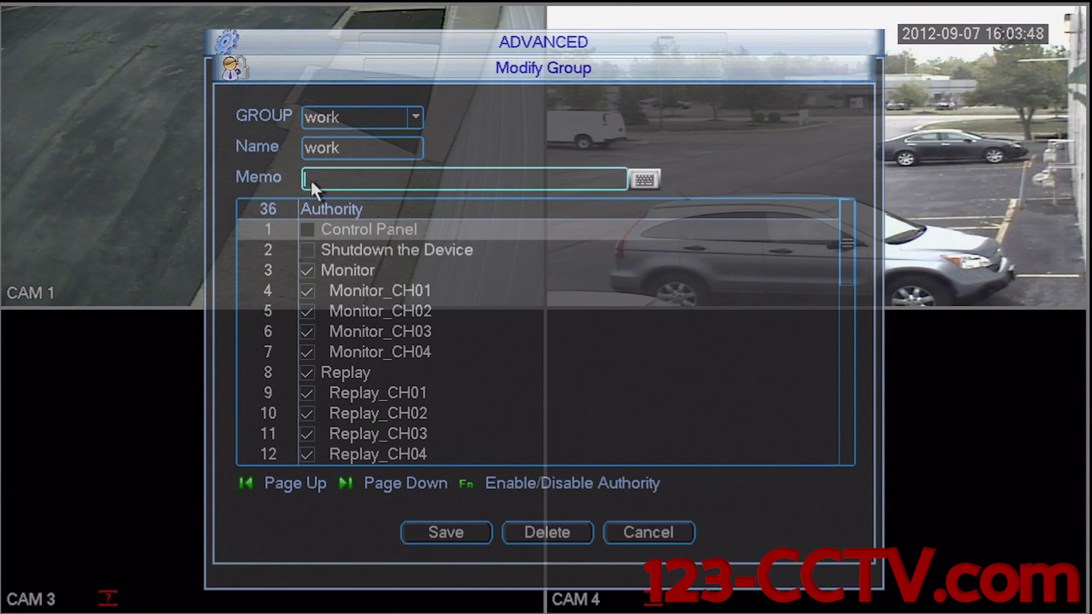
click(558, 532)
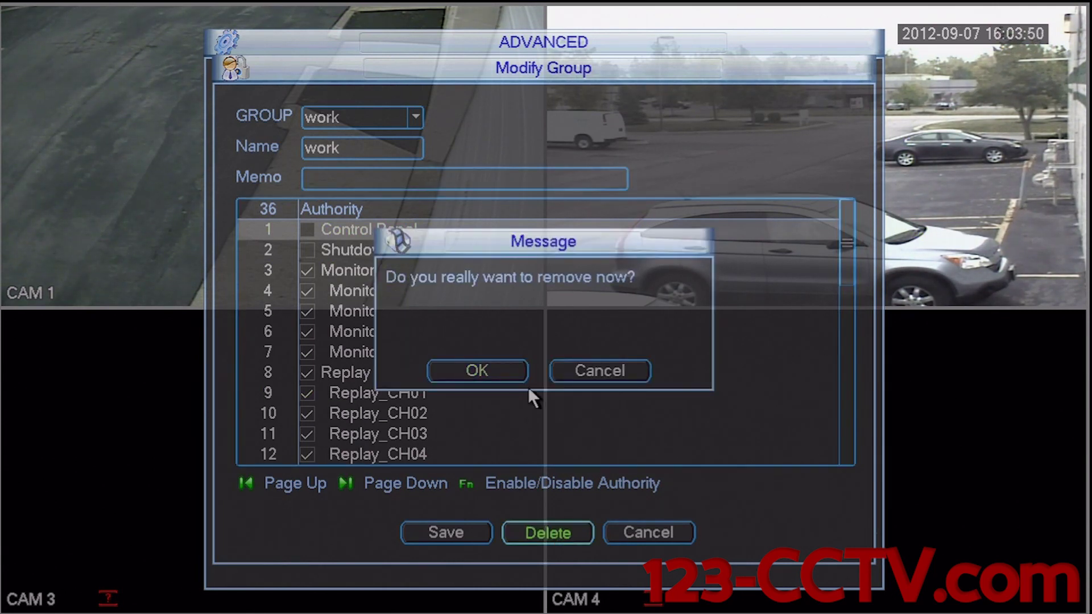
click(478, 370)
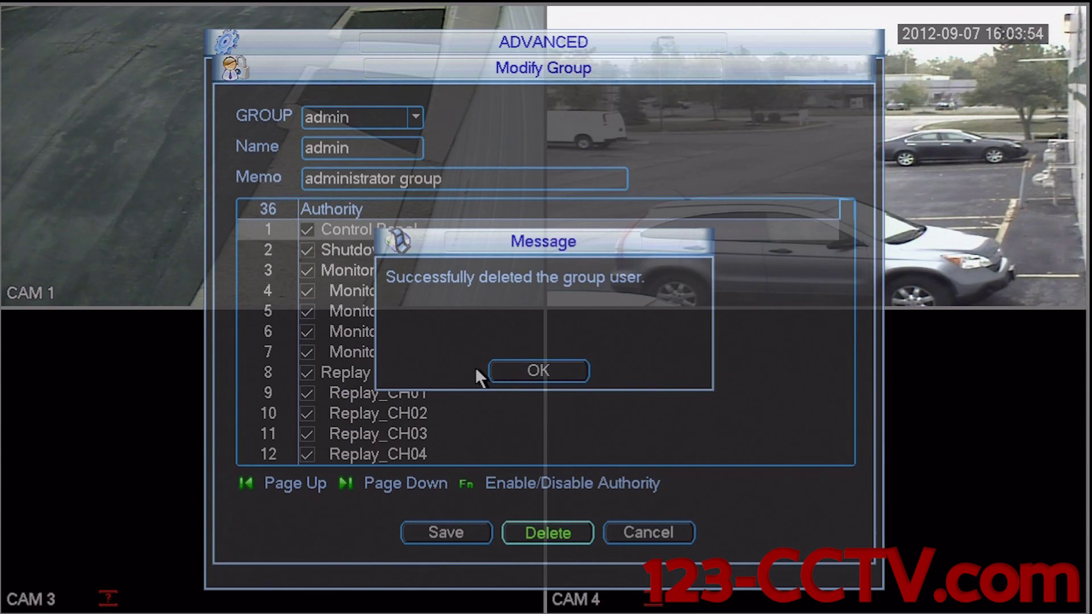
click(547, 370)
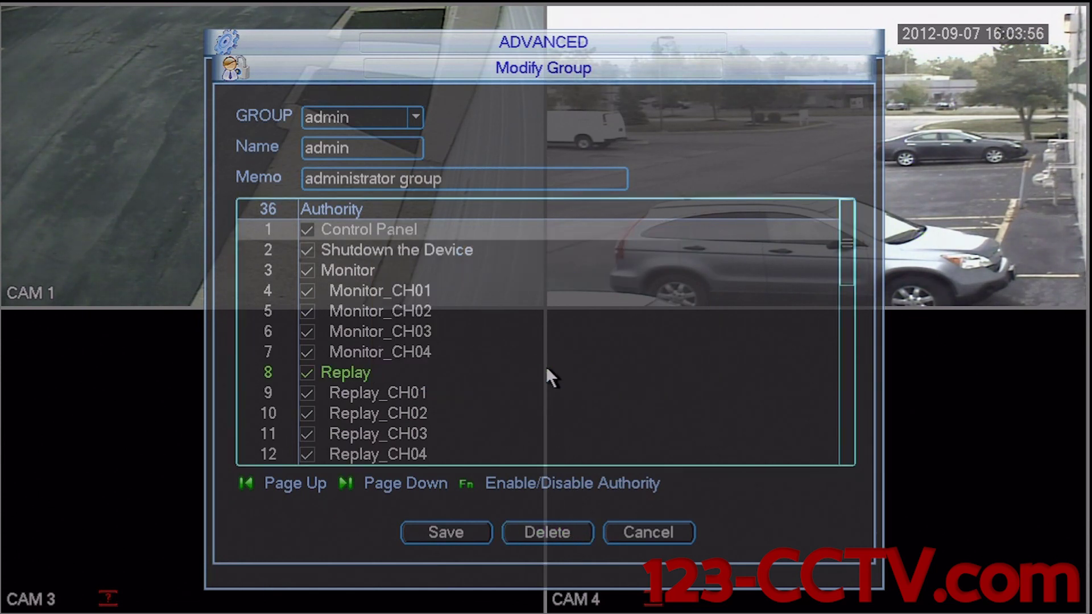
Step: Save the group modification and return to the main menu
click(458, 532)
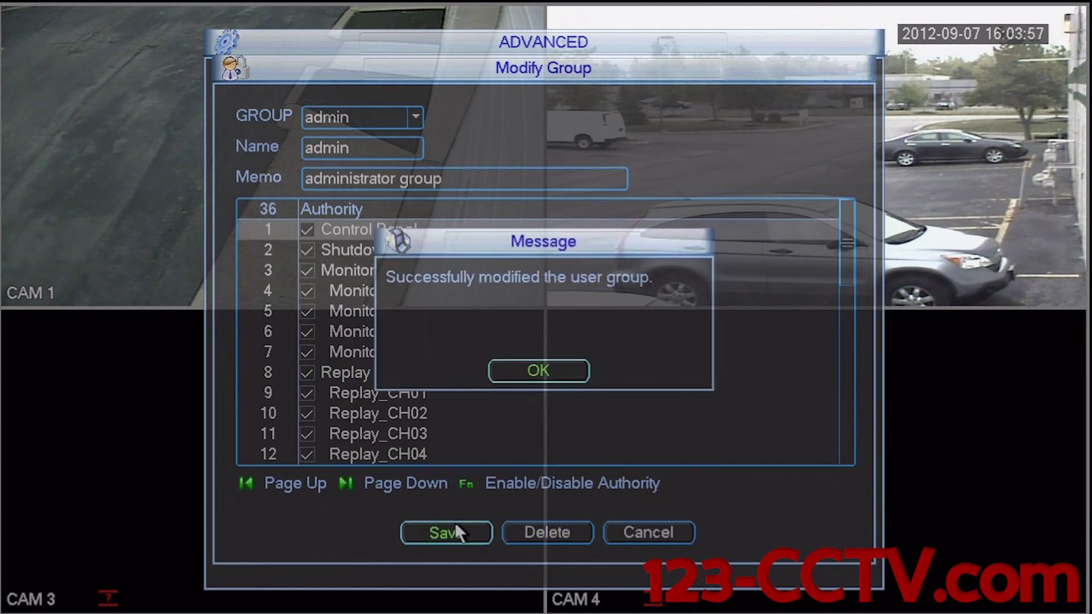
click(520, 370)
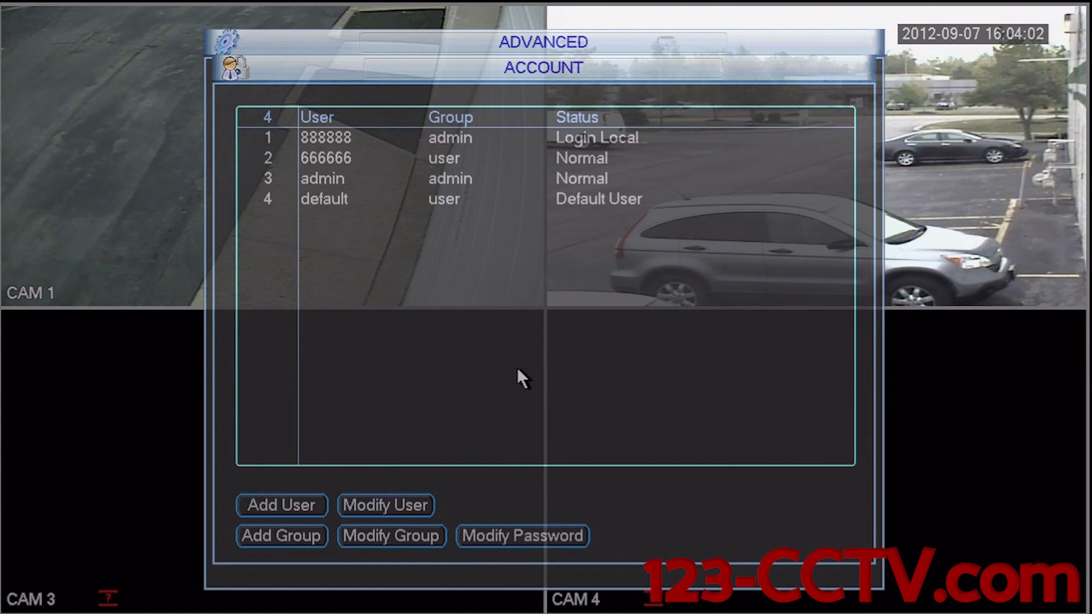
right_click(475, 280)
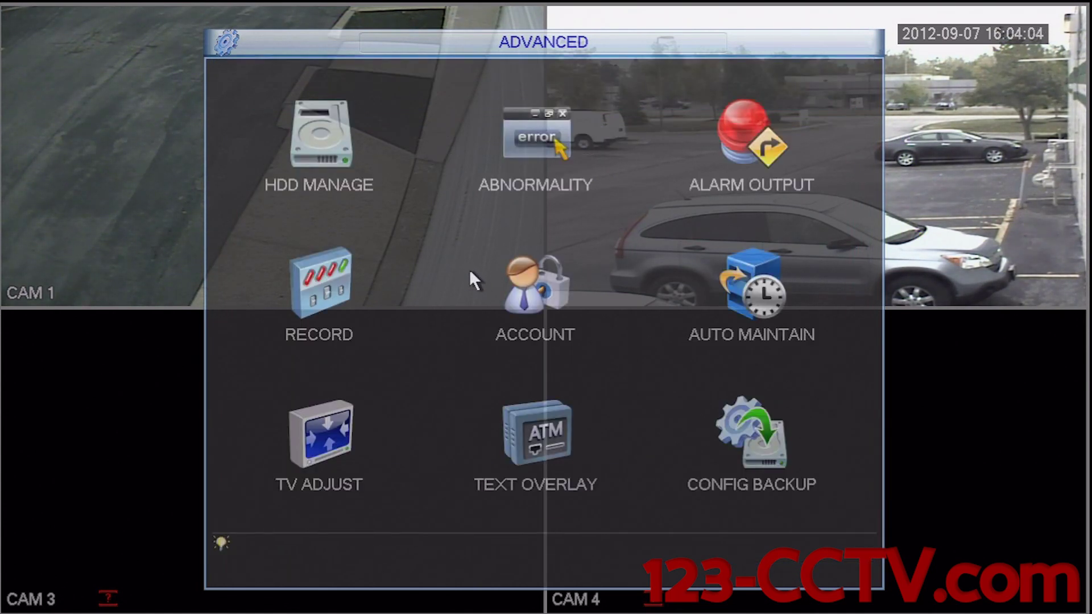
right_click(468, 272)
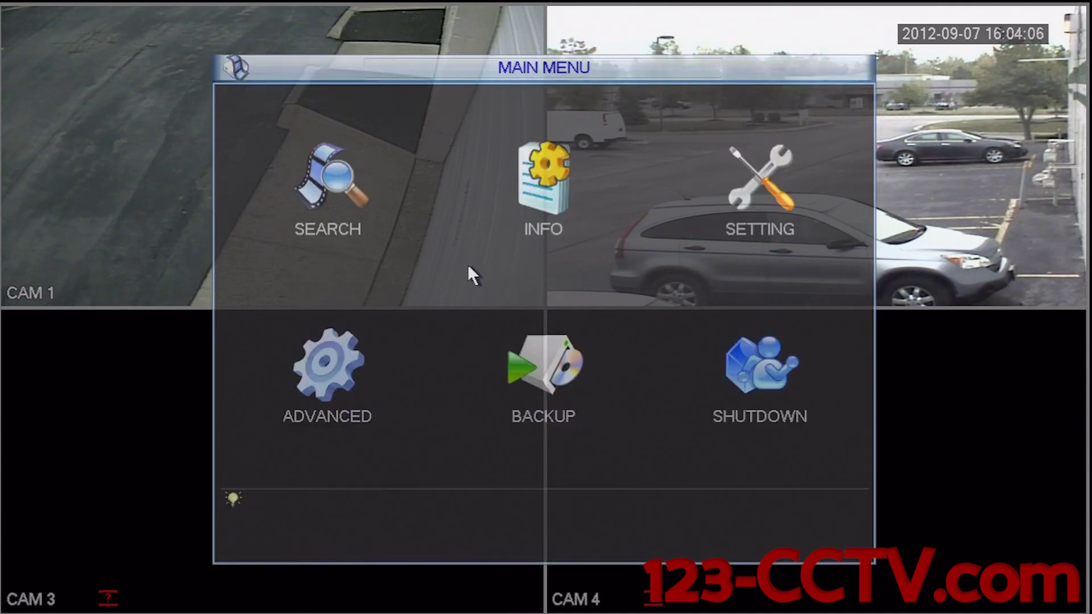